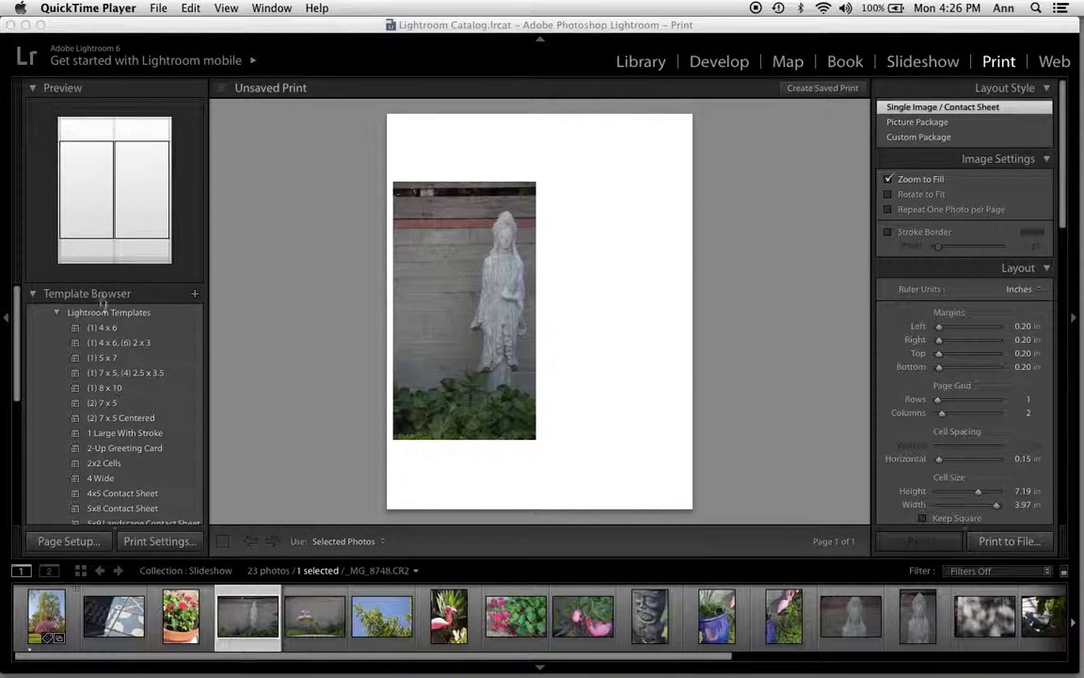
Collapse the built-in Lightroom Templates folder in the Template Browser and open User Templates.
{"action": "left_click", "coordinate": [33, 294]}
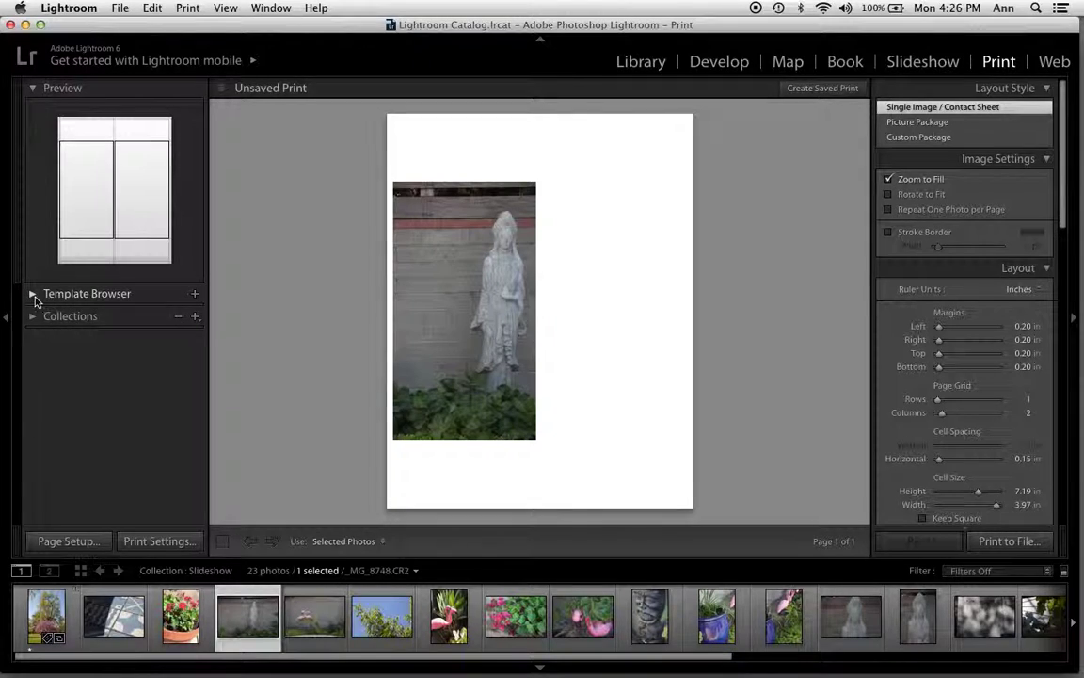
{"action": "left_click", "coordinate": [33, 294]}
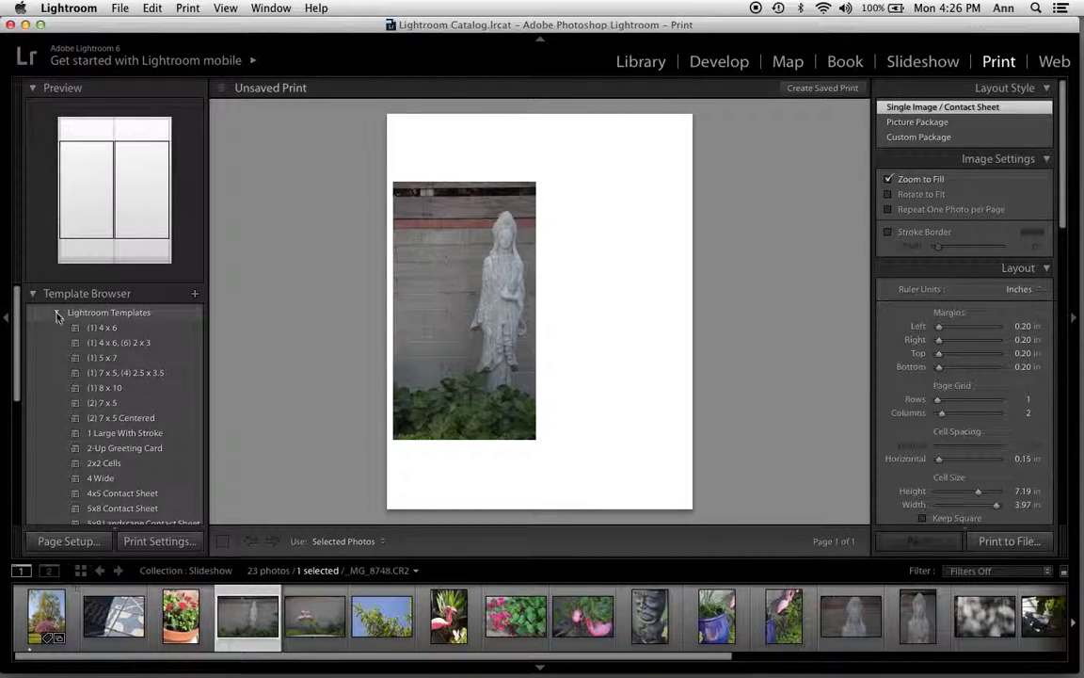
{"action": "left_click", "coordinate": [56, 315]}
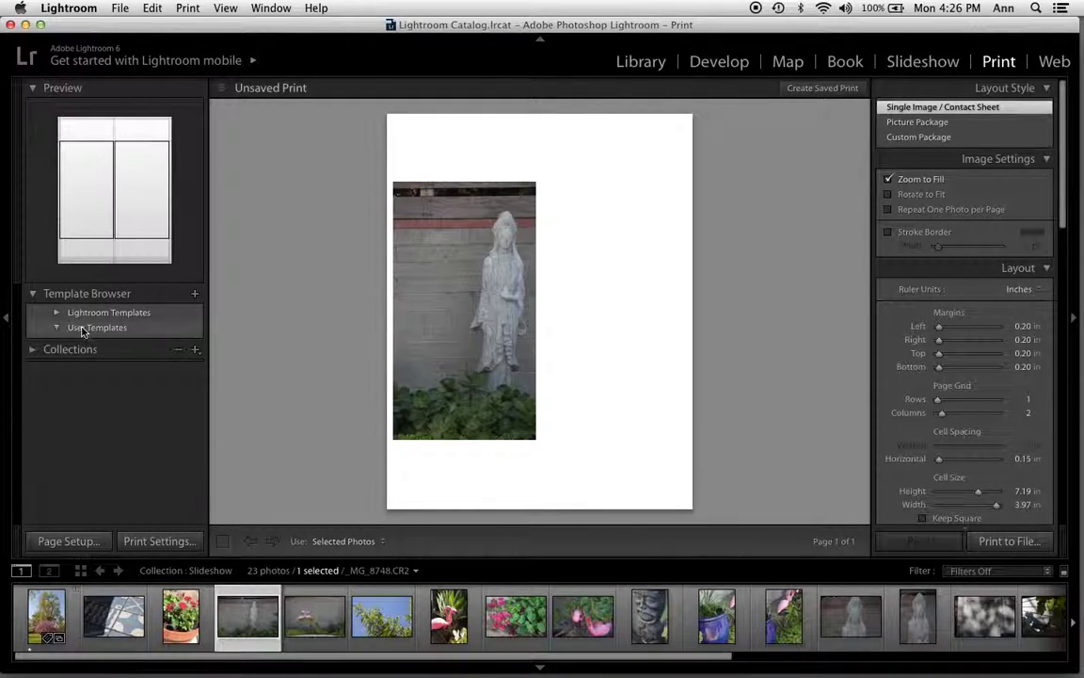
{"action": "left_click", "coordinate": [83, 328]}
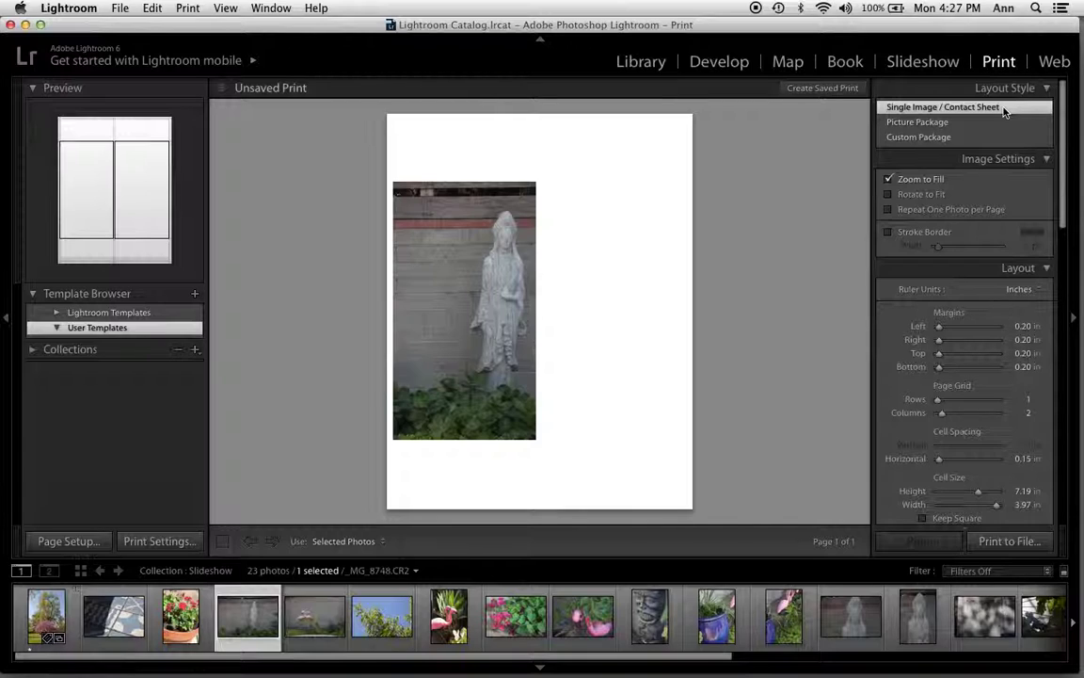
{"action": "left_click", "coordinate": [941, 123]}
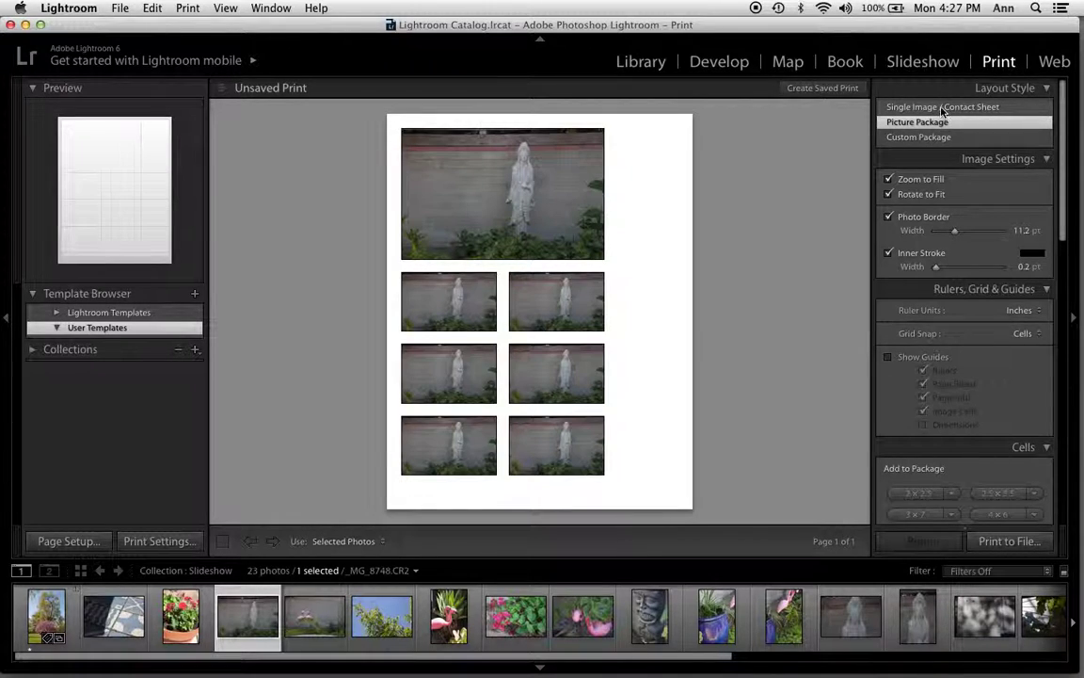
{"action": "left_click", "coordinate": [941, 109]}
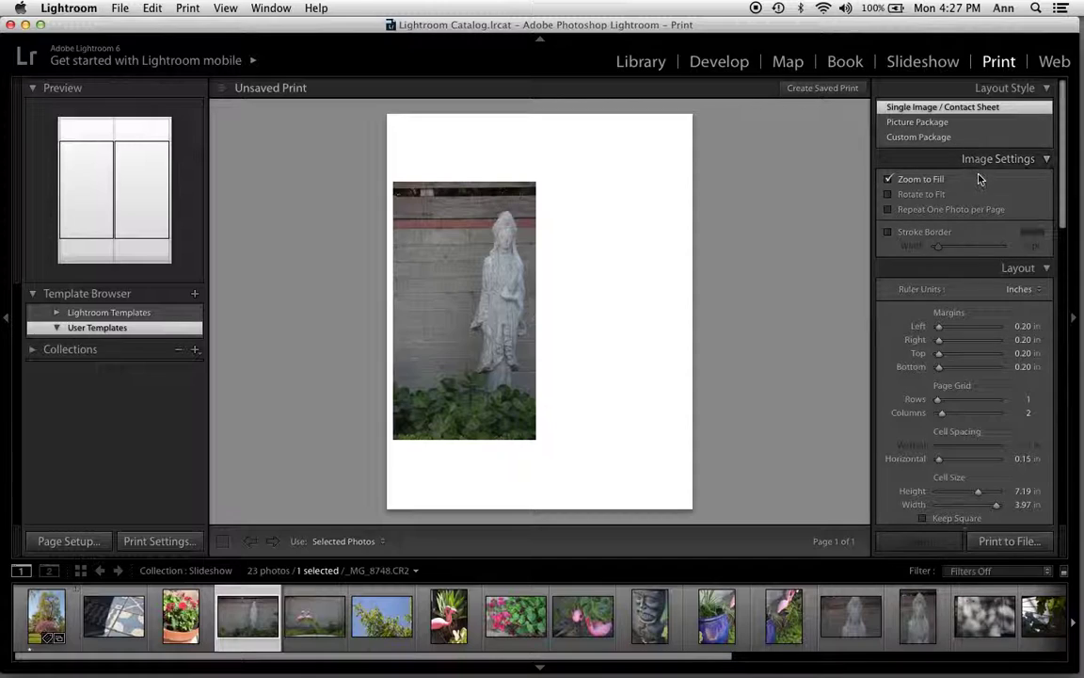
{"action": "scroll", "coordinate": [979, 179], "scroll_direction": "down", "scroll_amount": 1}
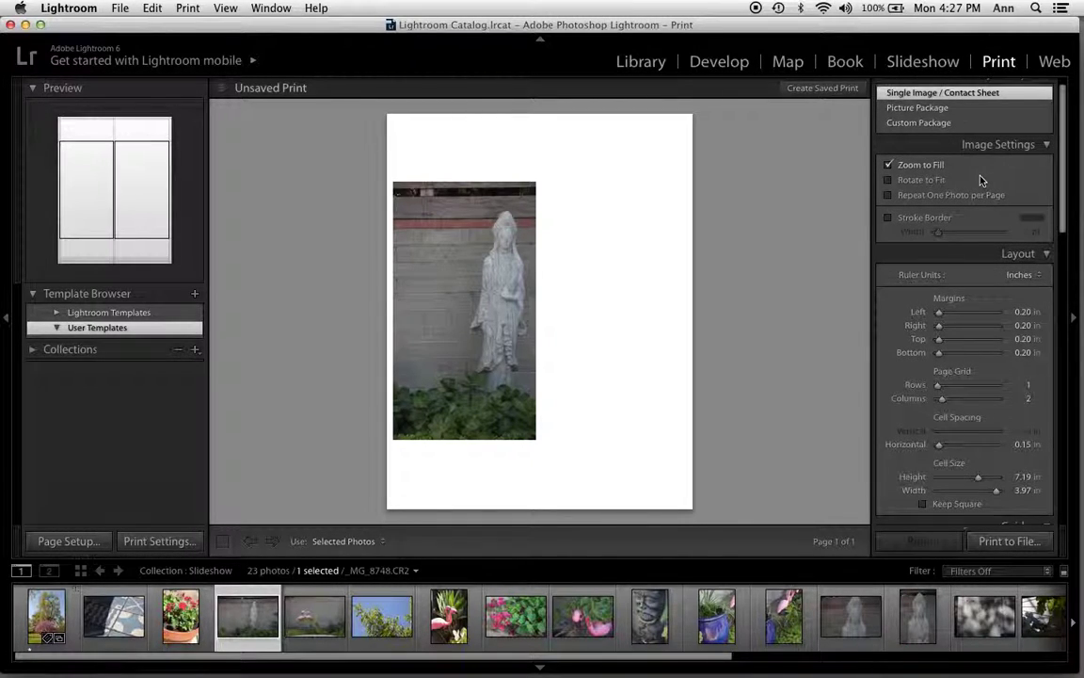
{"action": "left_click", "coordinate": [910, 170]}
{"action": "left_click", "coordinate": [910, 171]}
{"action": "left_click", "coordinate": [887, 218]}
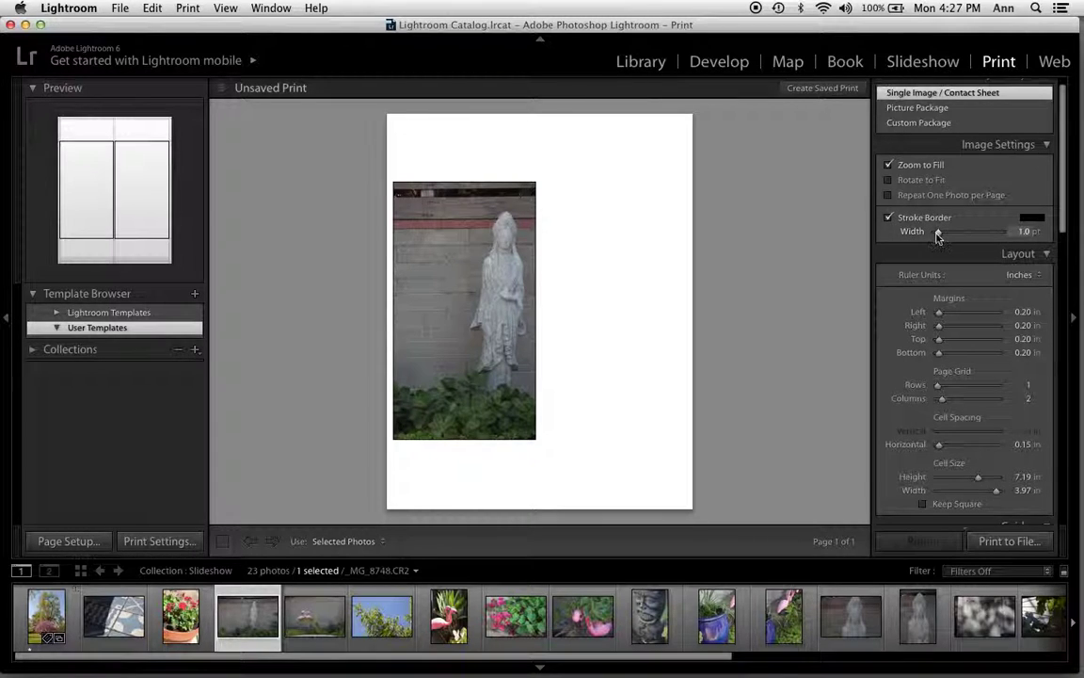
{"action": "left_click_drag", "start_coordinate": [938, 232], "coordinate": [924, 239]}
{"action": "left_click", "coordinate": [890, 218]}
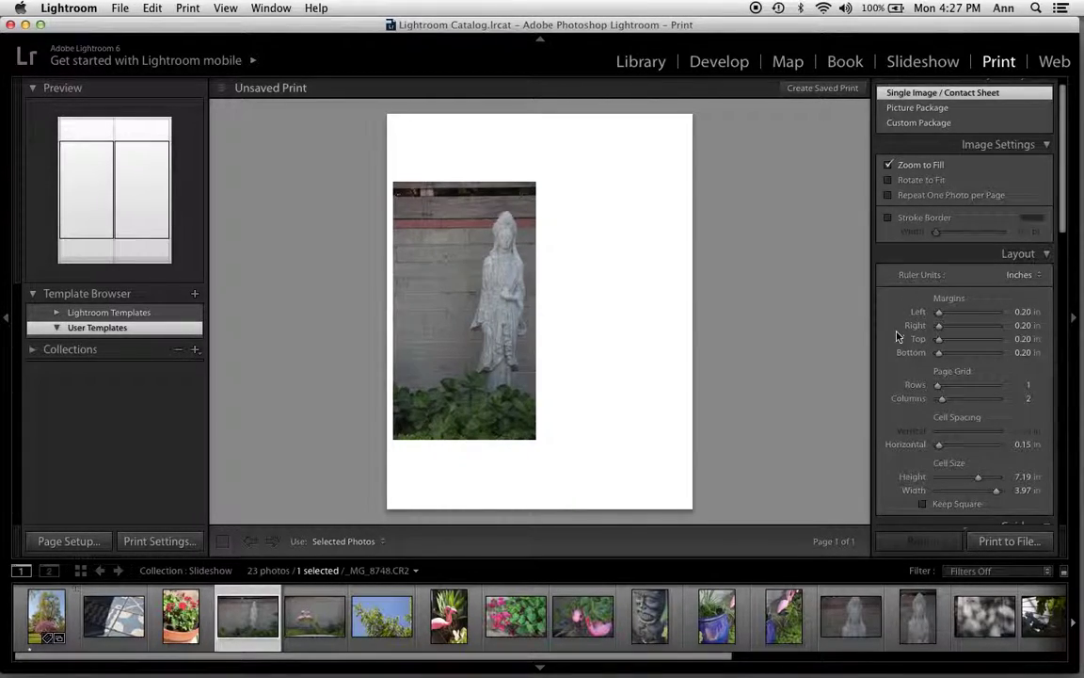
Turn on Show Guides and set the Page Grid to 6 rows by 2 columns.
{"action": "scroll", "coordinate": [899, 336], "scroll_direction": "down", "scroll_amount": 2}
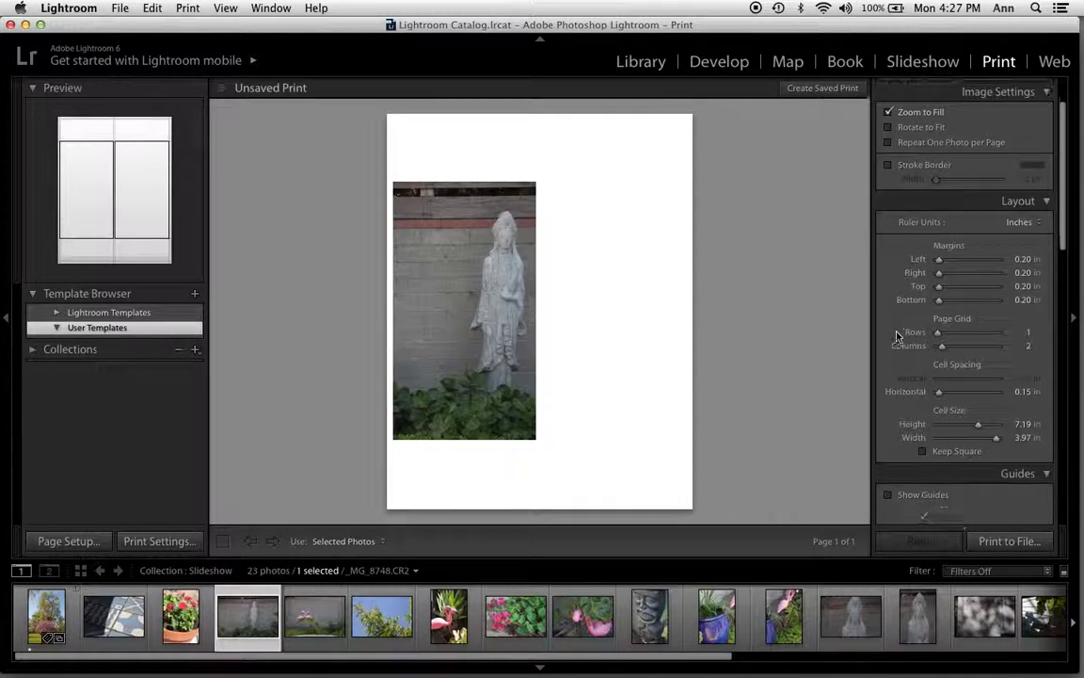
{"action": "left_click", "coordinate": [889, 495]}
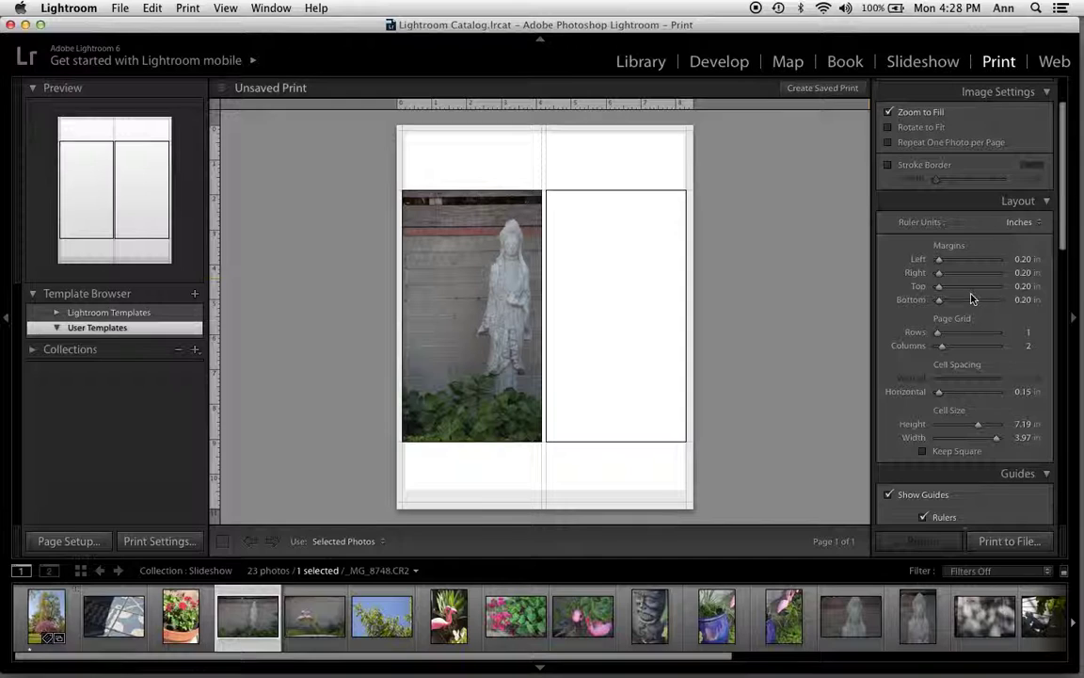
{"action": "scroll", "coordinate": [972, 298], "scroll_direction": "down", "scroll_amount": 3}
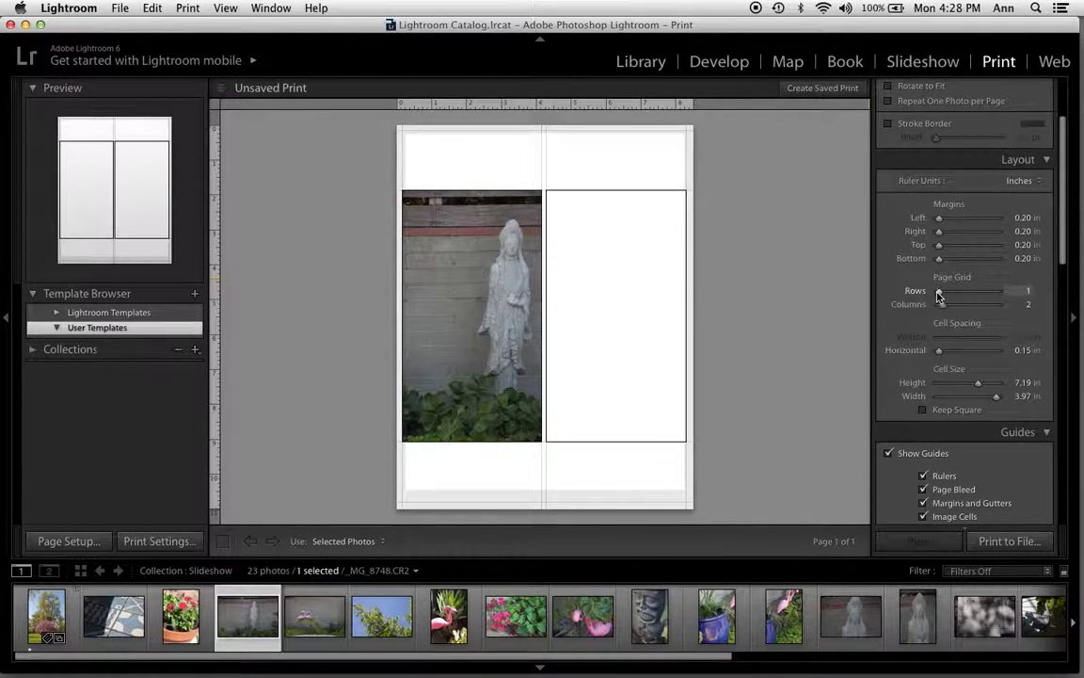
{"action": "left_click_drag", "start_coordinate": [938, 295], "coordinate": [958, 297]}
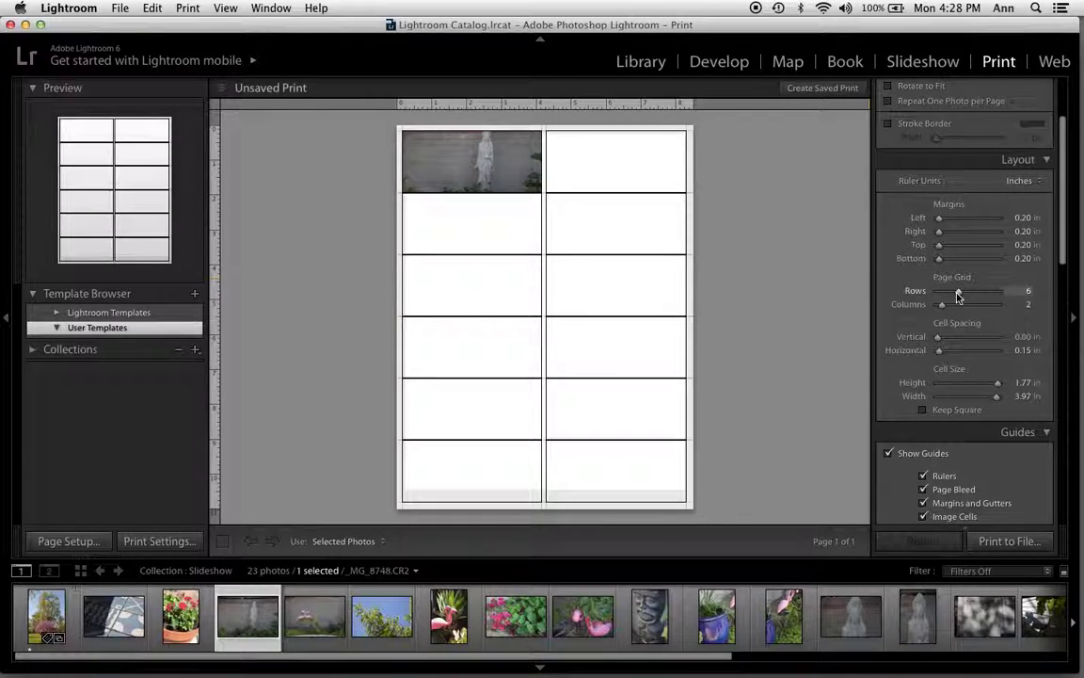
{"action": "left_click_drag", "start_coordinate": [942, 304], "coordinate": [944, 305]}
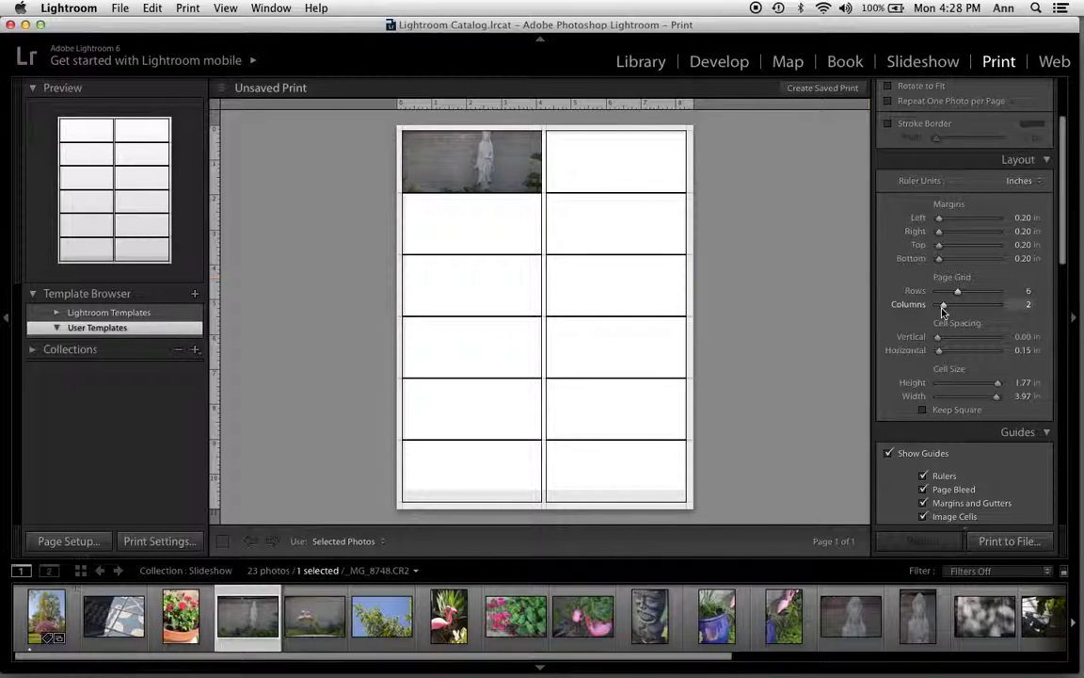
{"action": "scroll", "coordinate": [944, 311], "scroll_direction": "down", "scroll_amount": 2}
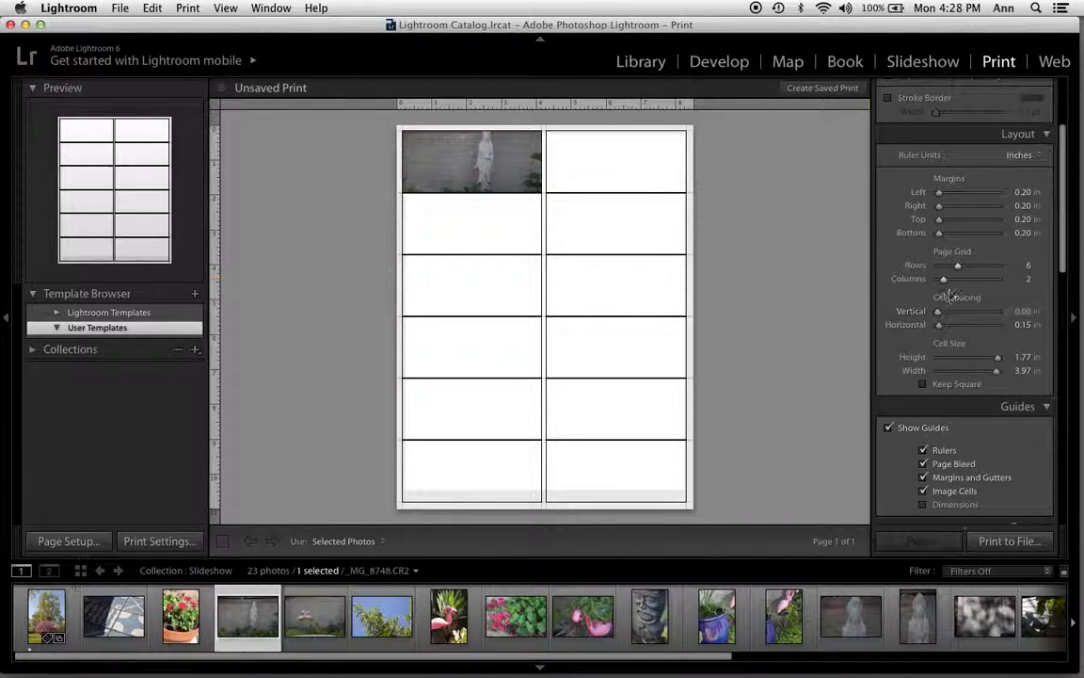
Fill a 3-row, 2-column grid with five garden photos, 0.19 in vertical spacing and 3.40 in cell height.
{"action": "left_click_drag", "start_coordinate": [958, 266], "coordinate": [948, 267]}
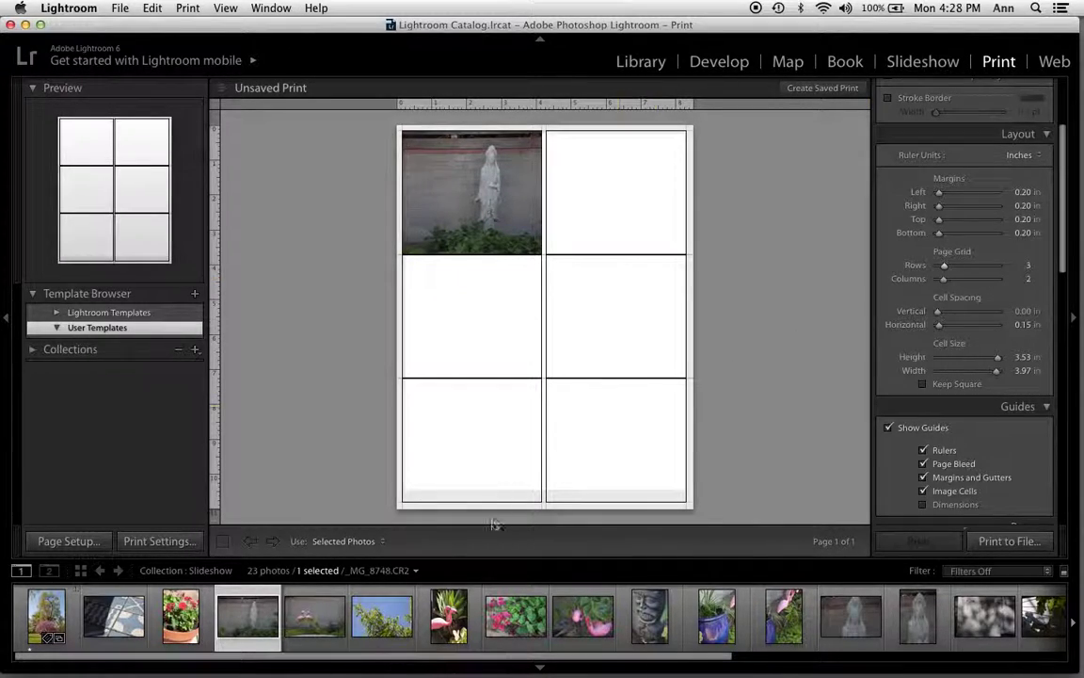
{"action": "left_click", "coordinate": [515, 617], "text": "shift"}
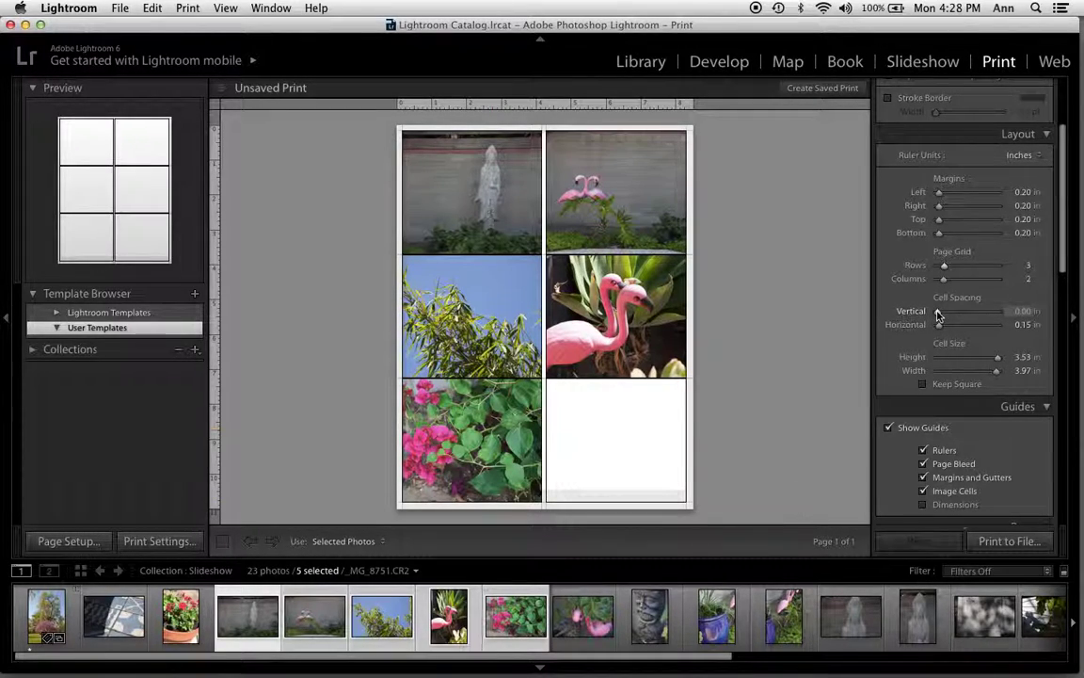
{"action": "left_click_drag", "start_coordinate": [938, 313], "coordinate": [940, 314]}
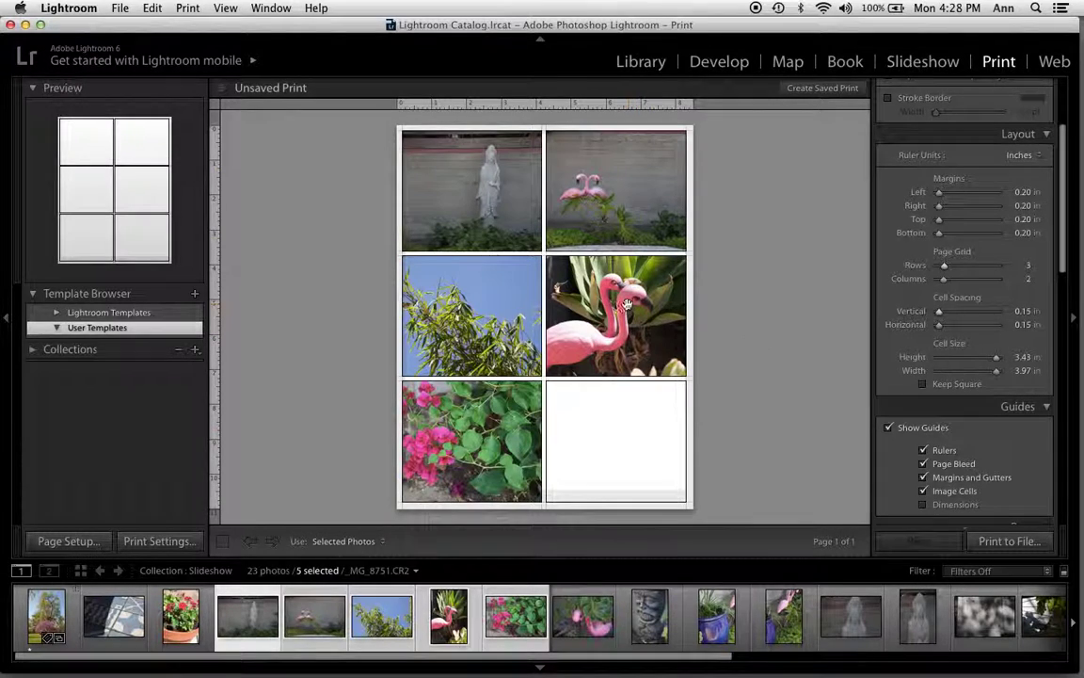
{"action": "left_click_drag", "start_coordinate": [633, 292], "coordinate": [593, 287]}
{"action": "mouse_move", "coordinate": [998, 364]}
{"action": "left_mouse_down"}
{"action": "mouse_move", "coordinate": [968, 364]}
{"action": "mouse_move", "coordinate": [994, 363]}
{"action": "left_mouse_up"}
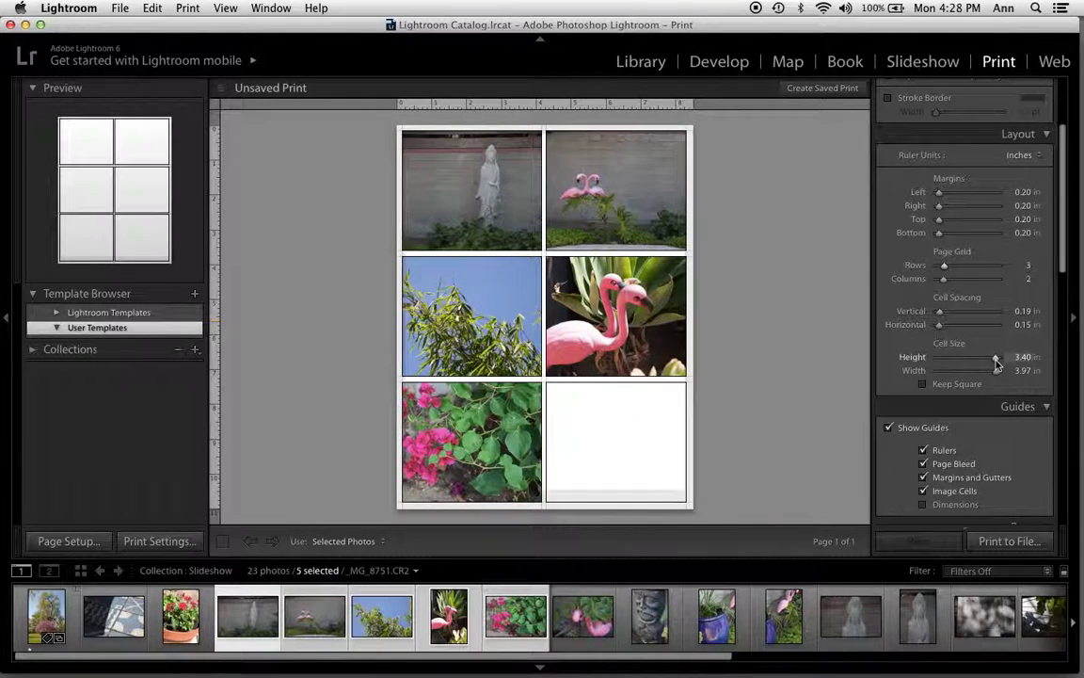
Scroll down the right panel, briefly hiding and then restoring the page guides.
{"action": "scroll", "coordinate": [950, 388], "scroll_direction": "down", "scroll_amount": 1}
{"action": "scroll", "coordinate": [950, 388], "scroll_direction": "down", "scroll_amount": 3}
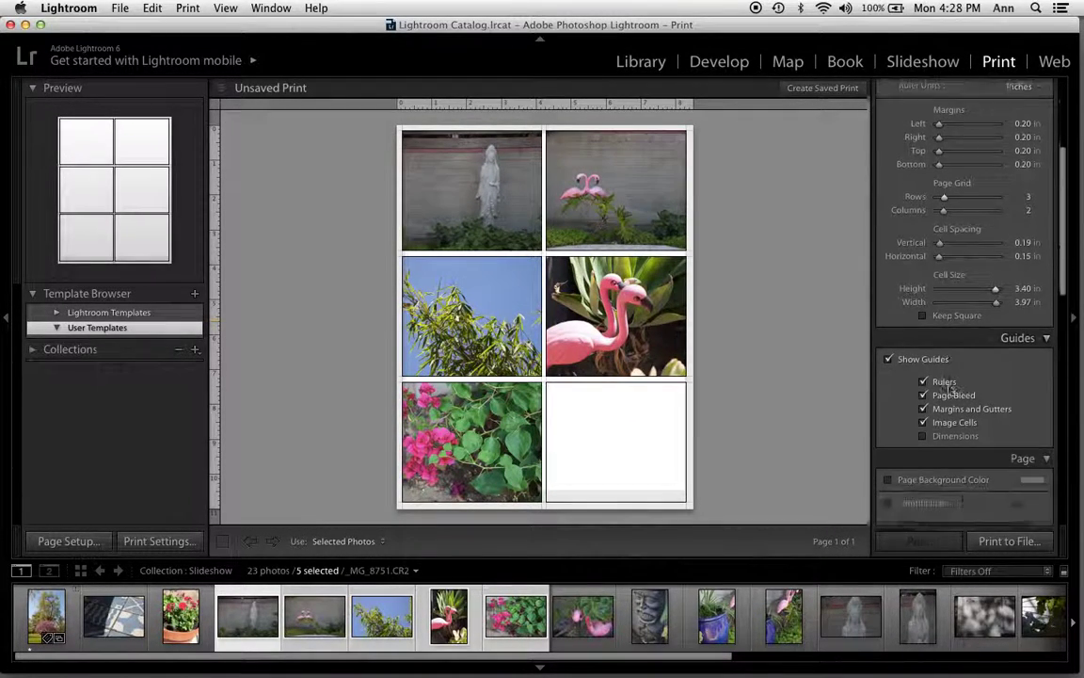
{"action": "scroll", "coordinate": [871, 348], "scroll_direction": "down", "scroll_amount": 2}
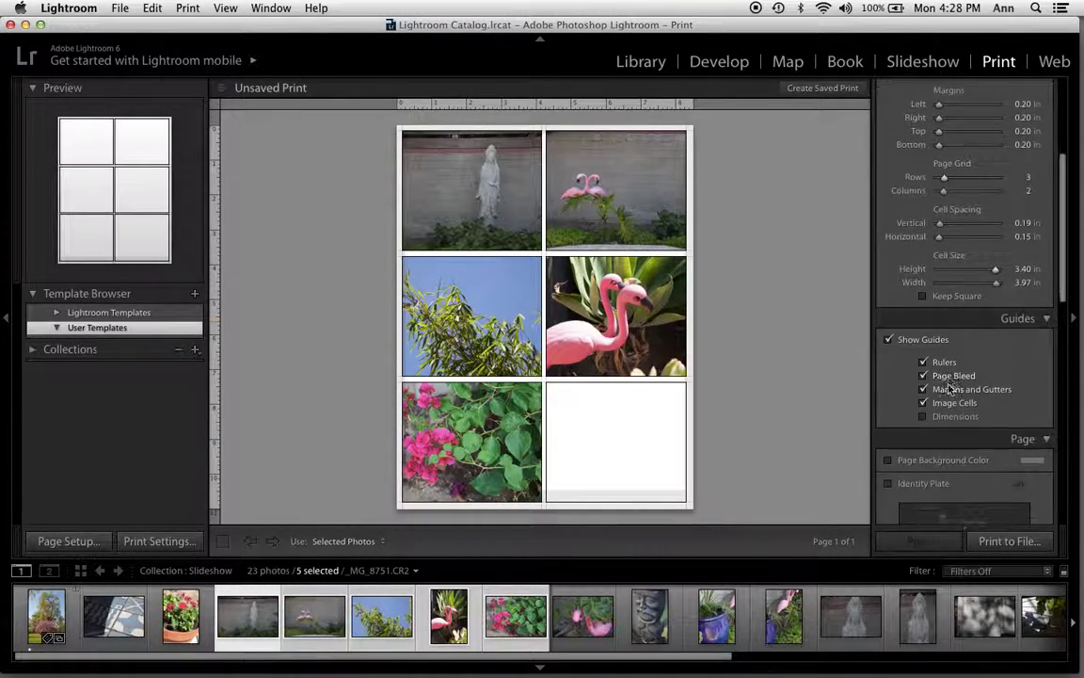
{"action": "left_click", "coordinate": [888, 340]}
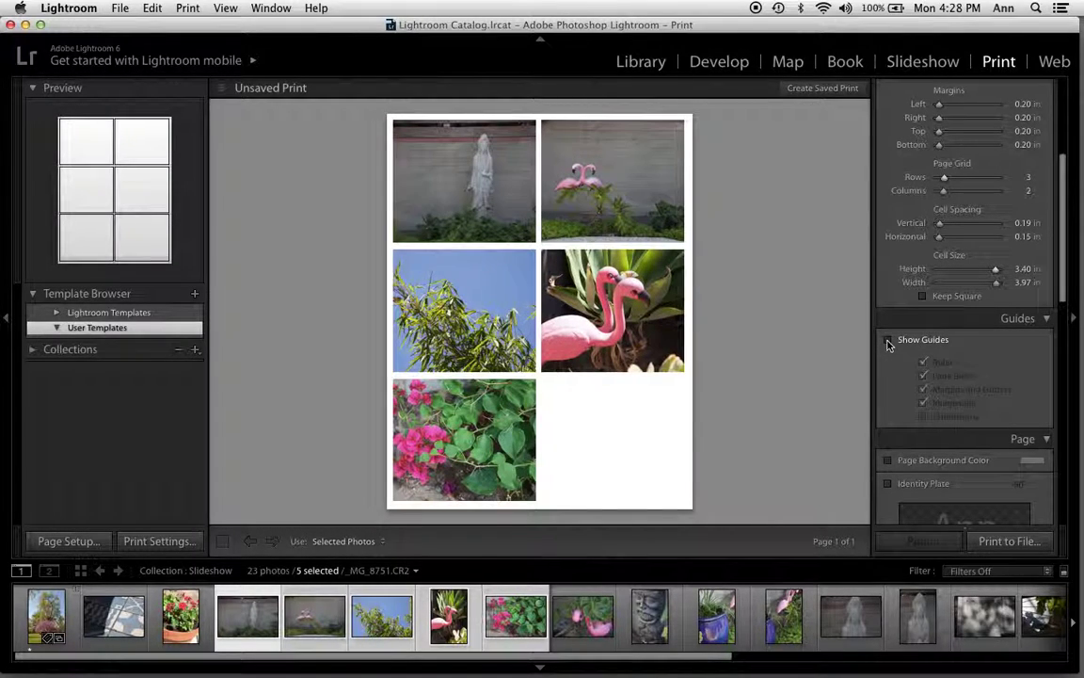
{"action": "left_click", "coordinate": [888, 341]}
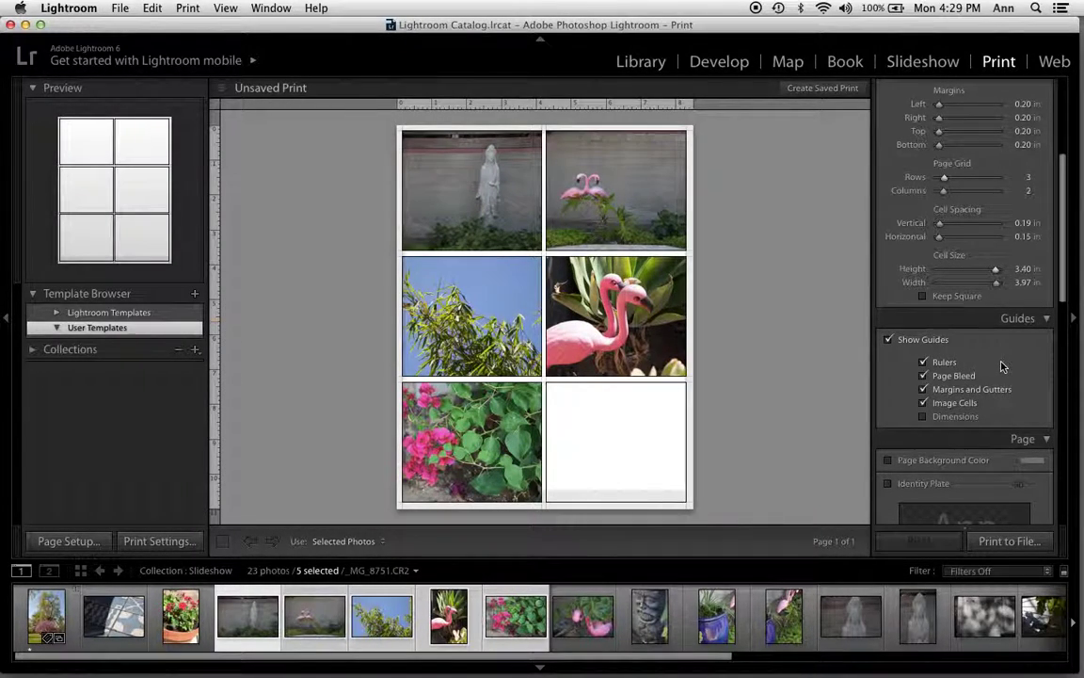
Briefly add the identity plate to the print, then remove it again.
{"action": "scroll", "coordinate": [1002, 367], "scroll_direction": "down", "scroll_amount": 2}
{"action": "scroll", "coordinate": [1002, 367], "scroll_direction": "down", "scroll_amount": 2}
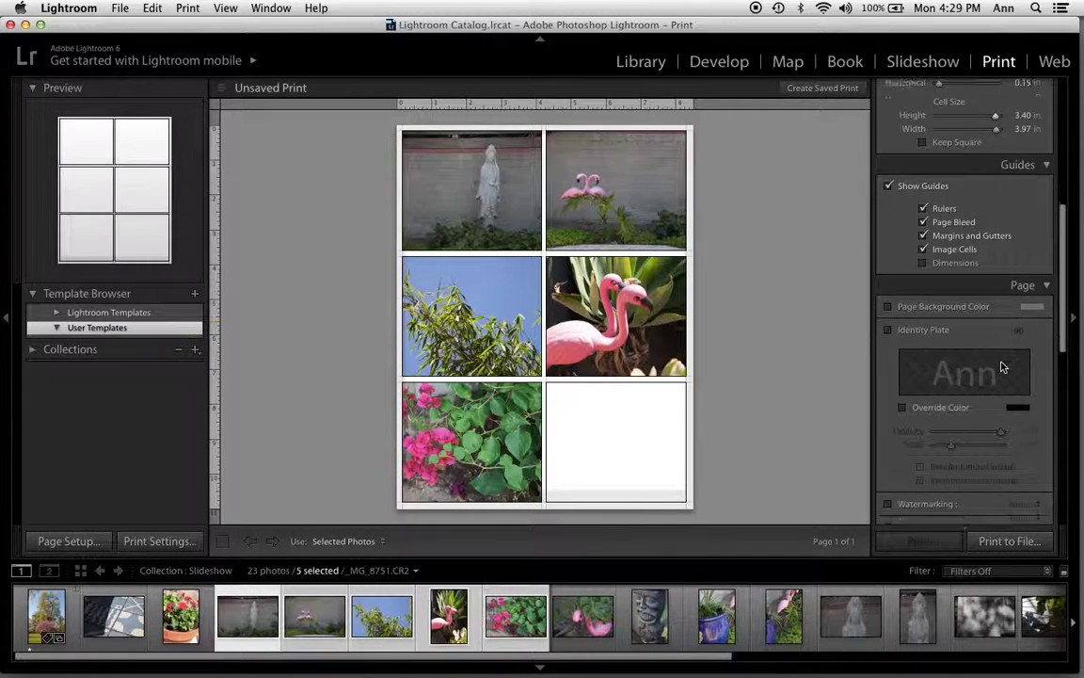
{"action": "scroll", "coordinate": [1002, 367], "scroll_direction": "down", "scroll_amount": 1}
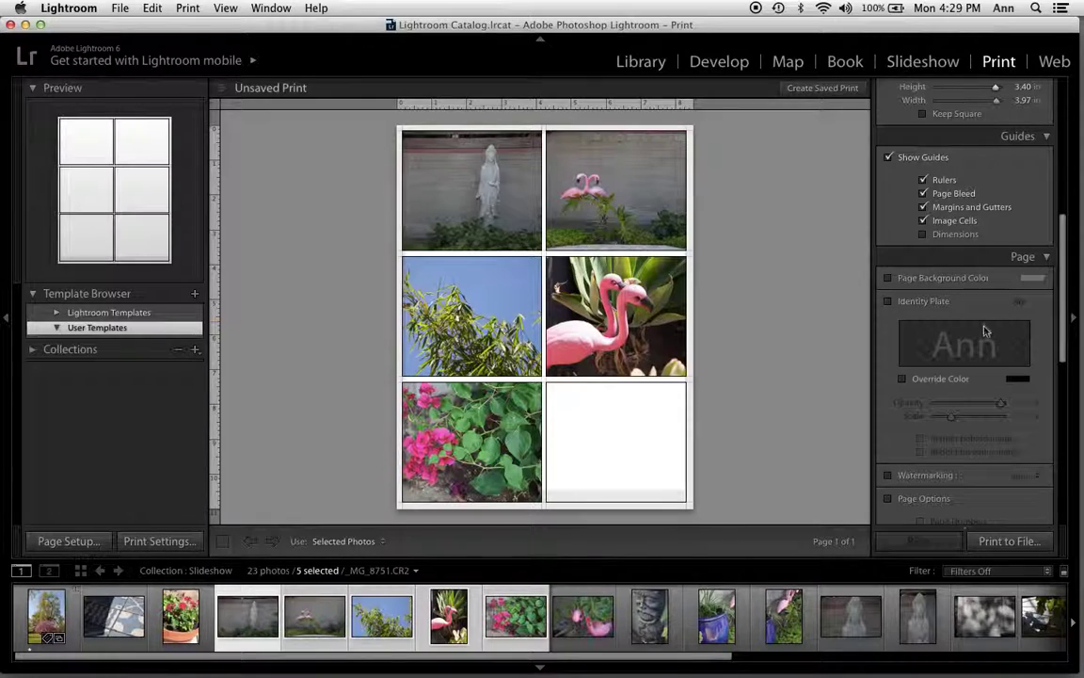
{"action": "left_click", "coordinate": [889, 301]}
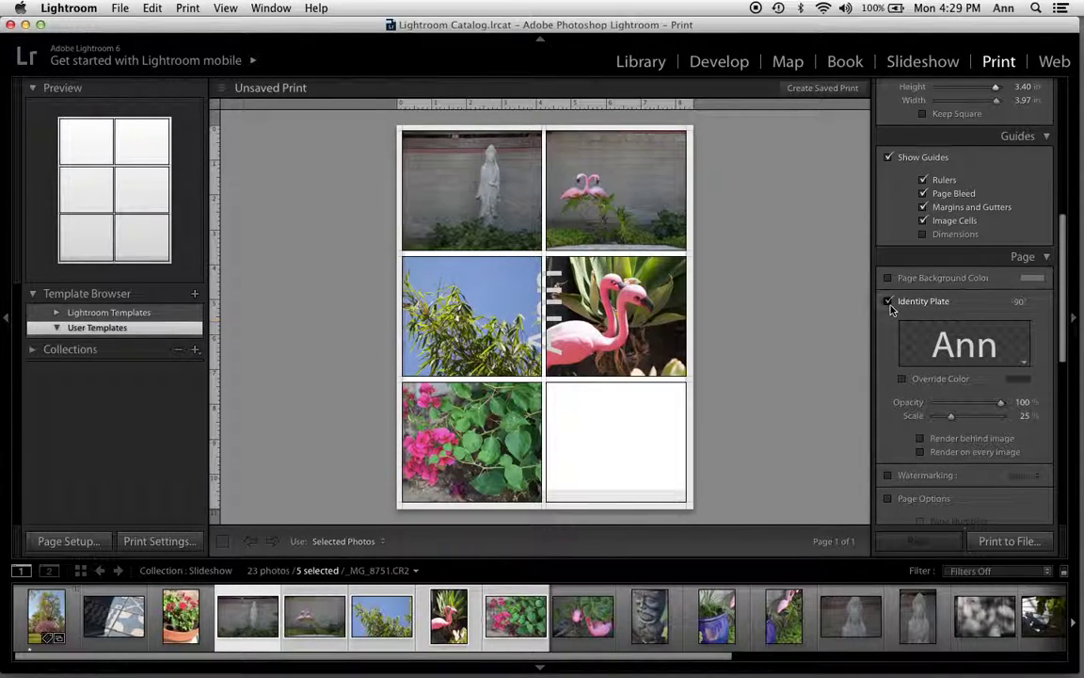
{"action": "left_click", "coordinate": [888, 301]}
Scroll down to the Print Job panel and its Color Management section.
{"action": "scroll", "coordinate": [973, 338], "scroll_direction": "down", "scroll_amount": 5}
{"action": "scroll", "coordinate": [974, 338], "scroll_direction": "down", "scroll_amount": 1}
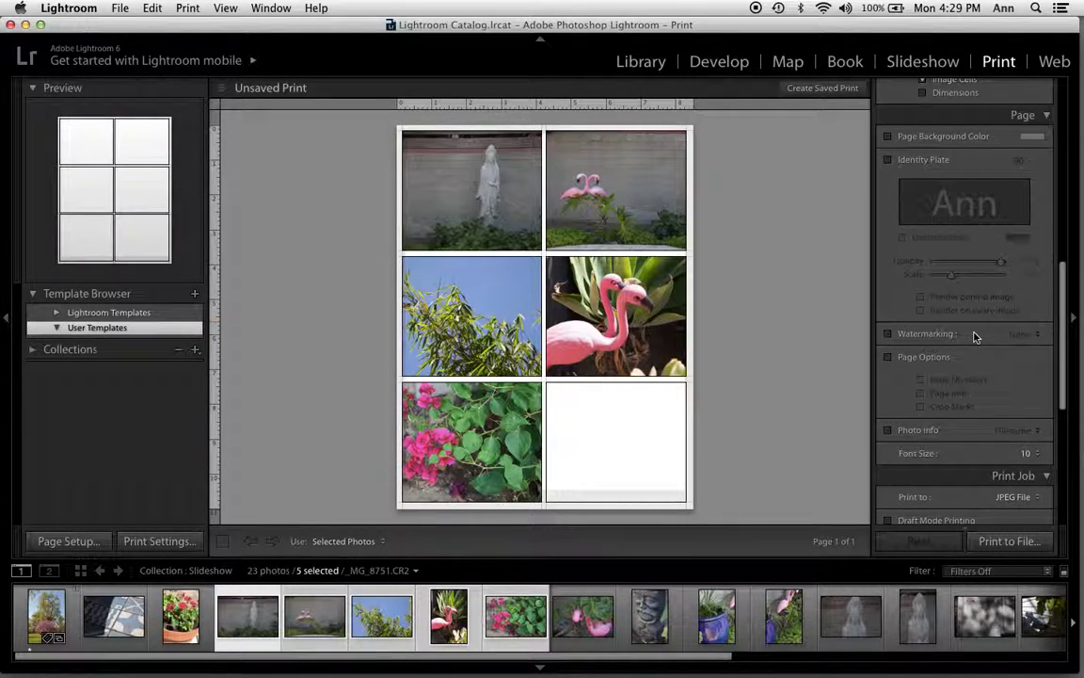
{"action": "scroll", "coordinate": [974, 338], "scroll_direction": "down", "scroll_amount": 1}
{"action": "scroll", "coordinate": [974, 338], "scroll_direction": "down", "scroll_amount": 2}
{"action": "scroll", "coordinate": [974, 338], "scroll_direction": "down", "scroll_amount": 1}
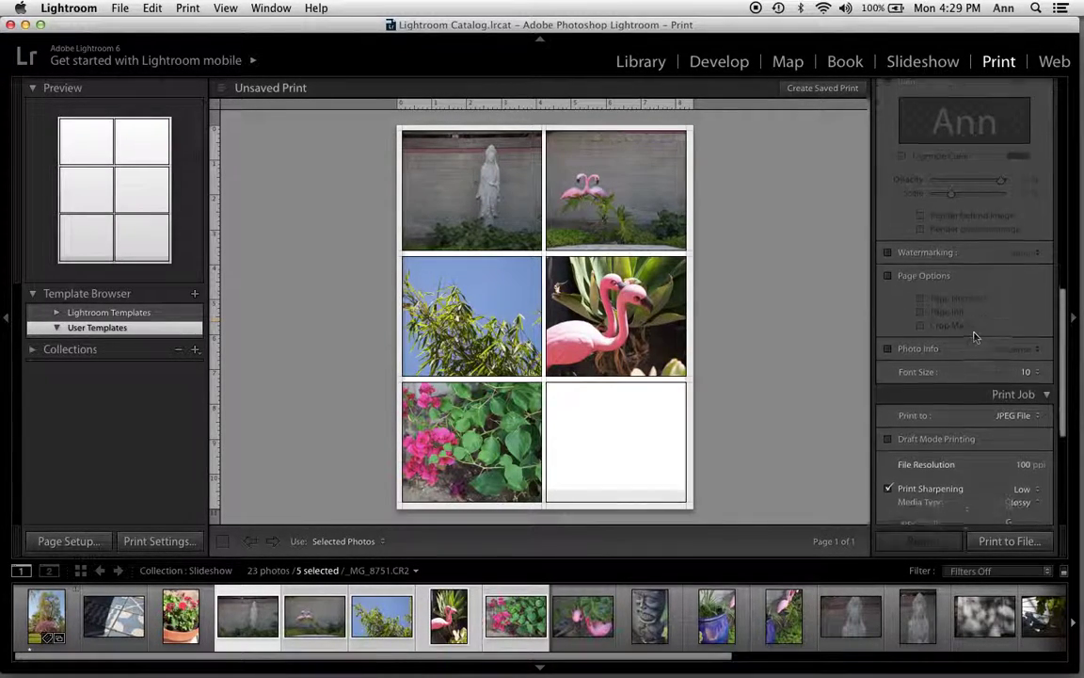
{"action": "scroll", "coordinate": [974, 338], "scroll_direction": "down", "scroll_amount": 1}
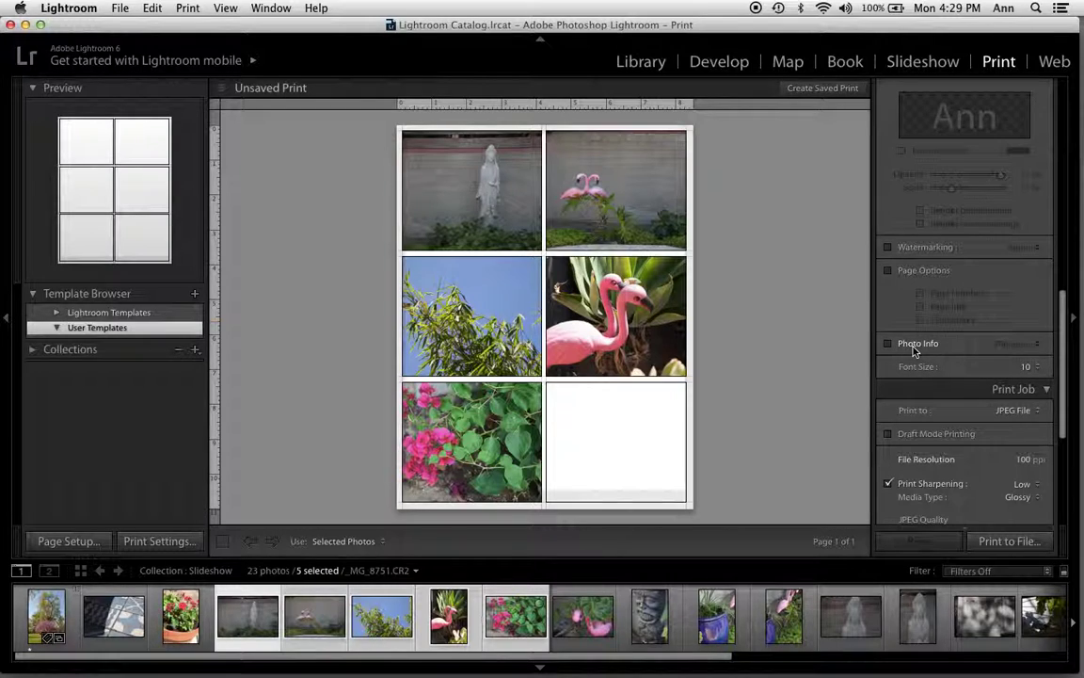
{"action": "scroll", "coordinate": [947, 351], "scroll_direction": "down", "scroll_amount": 1}
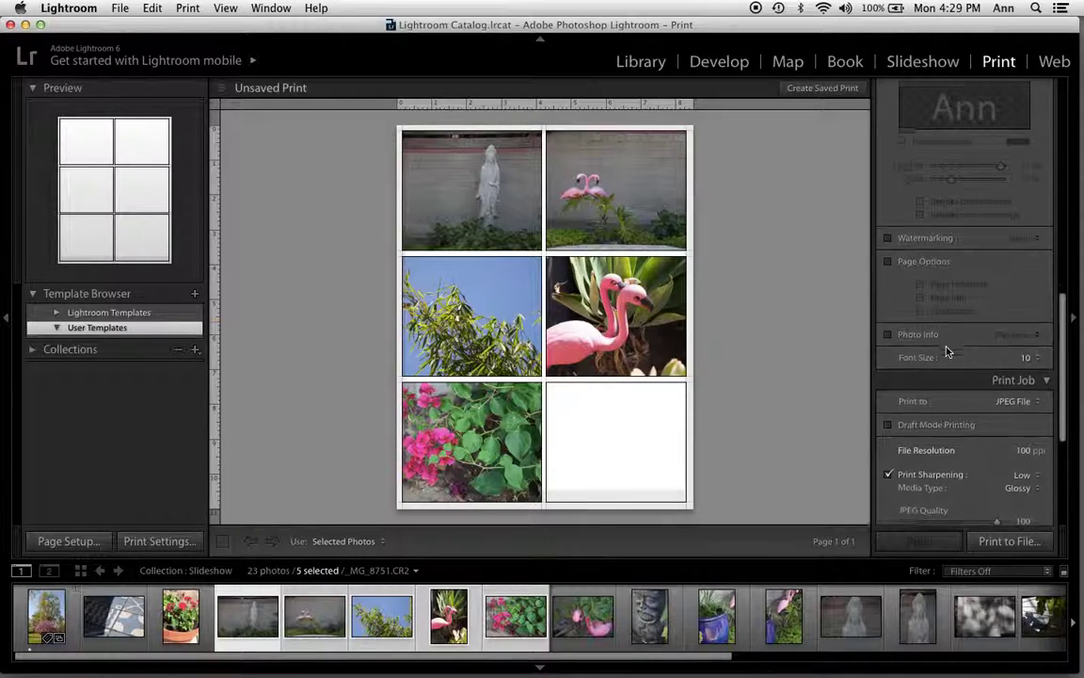
{"action": "scroll", "coordinate": [946, 351], "scroll_direction": "down", "scroll_amount": 3}
{"action": "scroll", "coordinate": [947, 351], "scroll_direction": "down", "scroll_amount": 1}
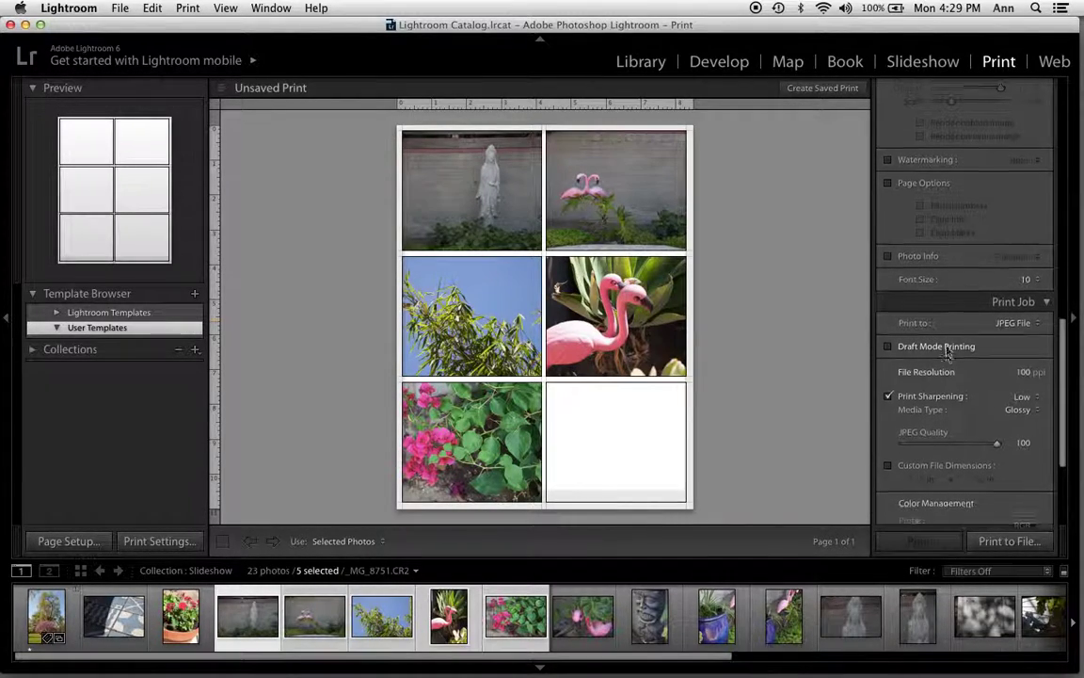
{"action": "scroll", "coordinate": [947, 351], "scroll_direction": "down", "scroll_amount": 2}
{"action": "scroll", "coordinate": [947, 351], "scroll_direction": "down", "scroll_amount": 2}
{"action": "scroll", "coordinate": [946, 351], "scroll_direction": "down", "scroll_amount": 1}
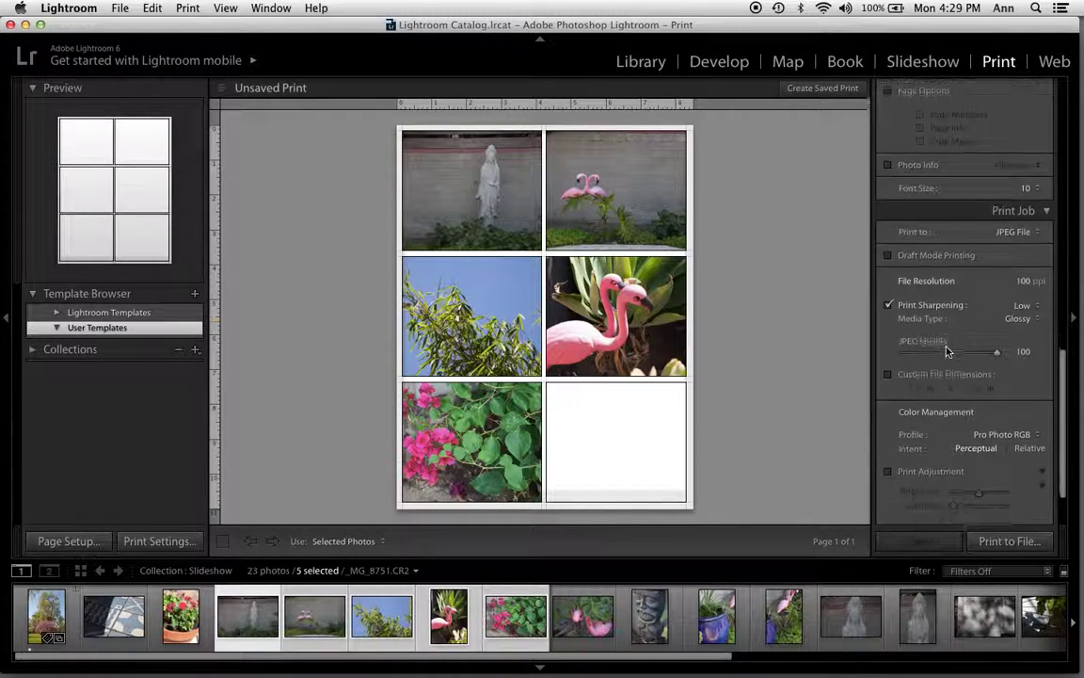
{"action": "scroll", "coordinate": [946, 351], "scroll_direction": "down", "scroll_amount": 1}
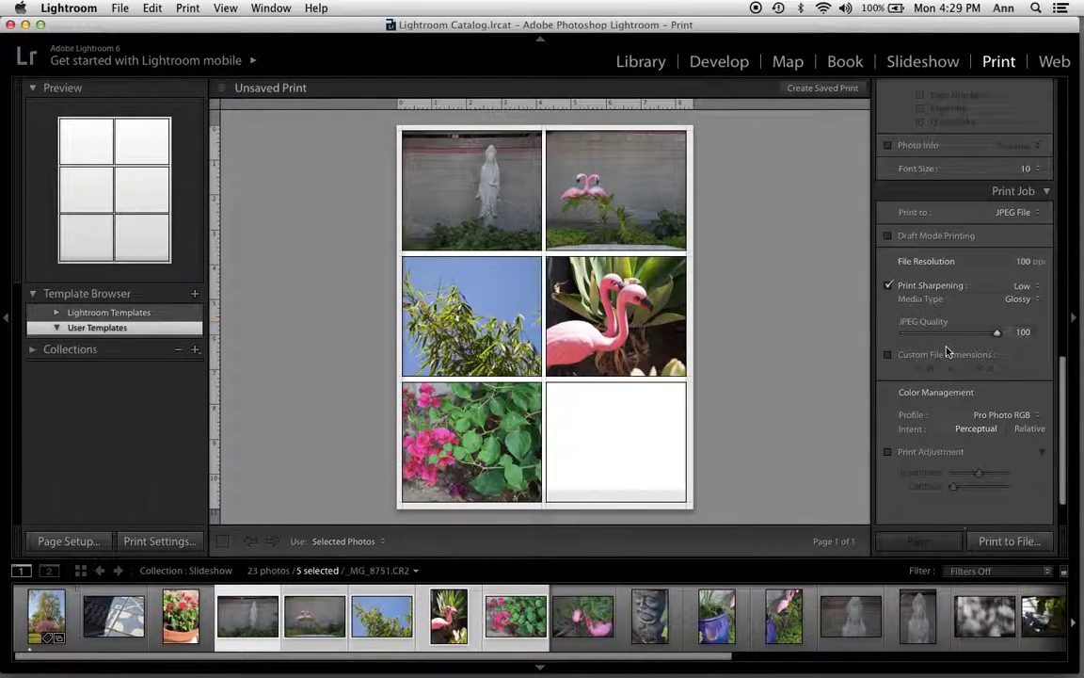
Set Print Job output to Printer, briefly trying JPEG File before settling on Printer.
{"action": "left_click", "coordinate": [1033, 215]}
{"action": "left_click", "coordinate": [1028, 201]}
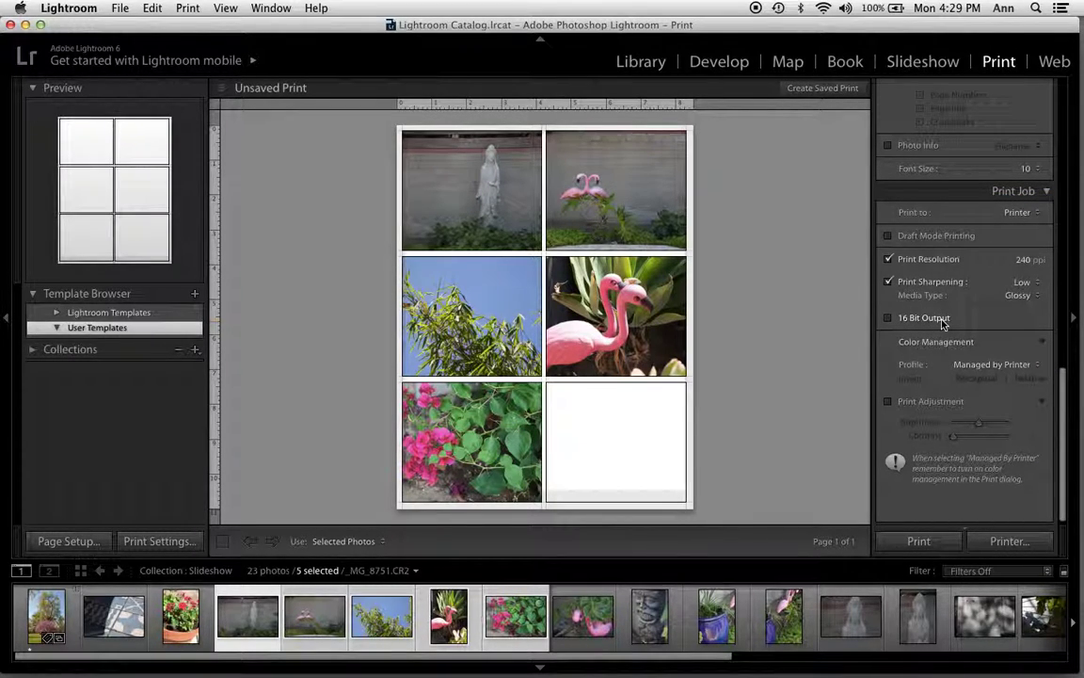
{"action": "left_click", "coordinate": [1026, 213]}
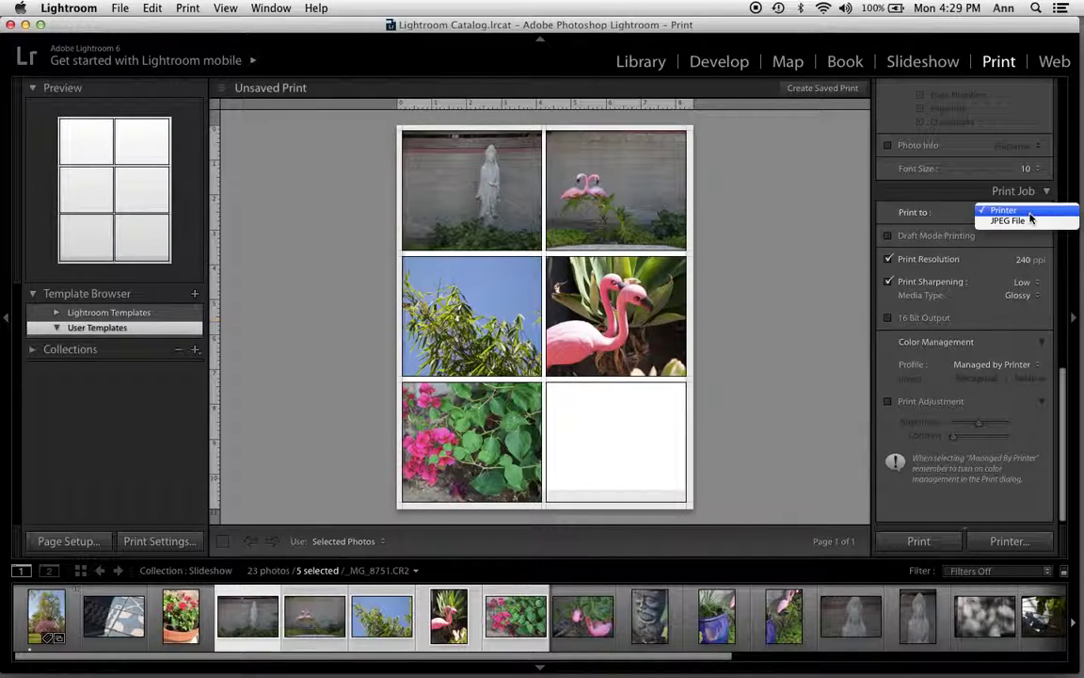
{"action": "left_click", "coordinate": [1025, 221]}
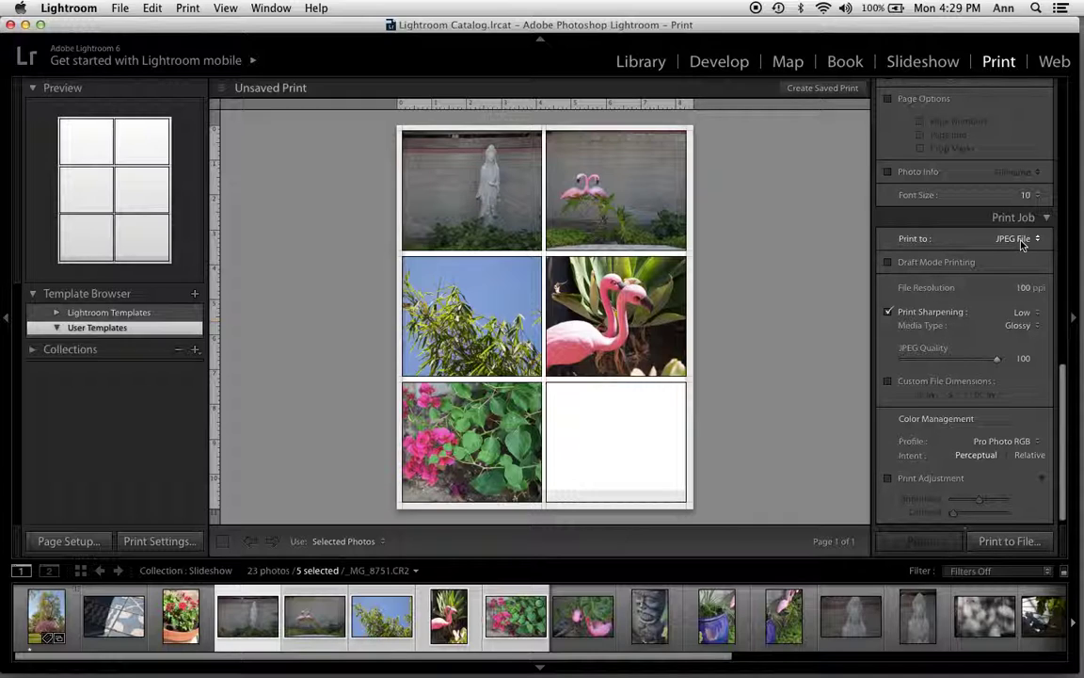
{"action": "left_click", "coordinate": [1021, 240]}
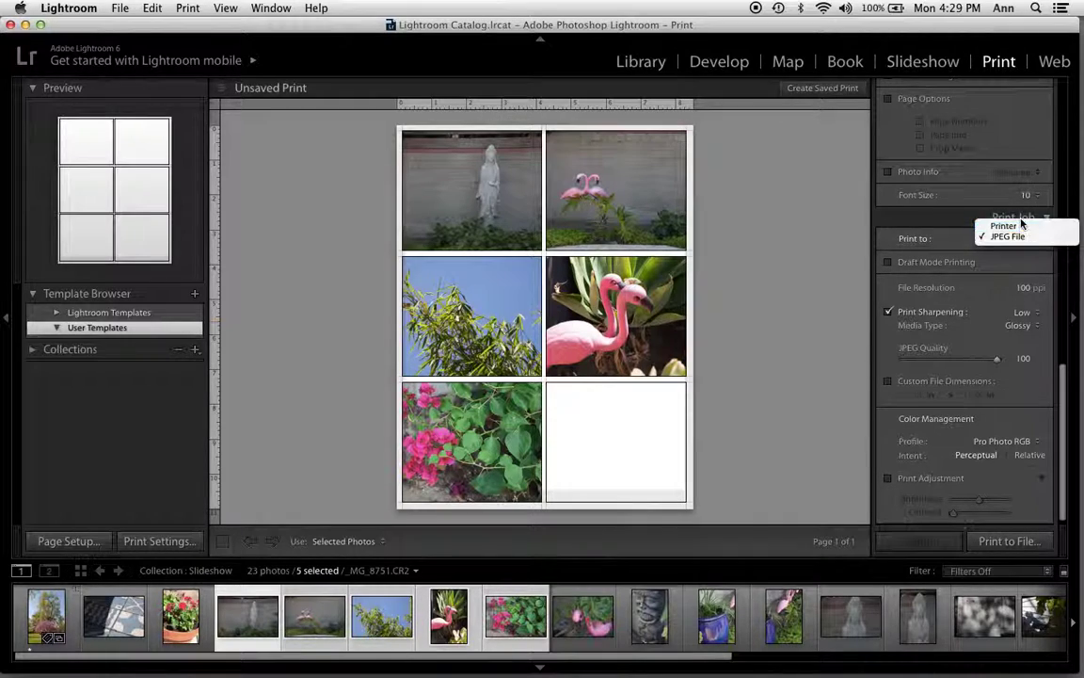
{"action": "left_click", "coordinate": [1019, 228]}
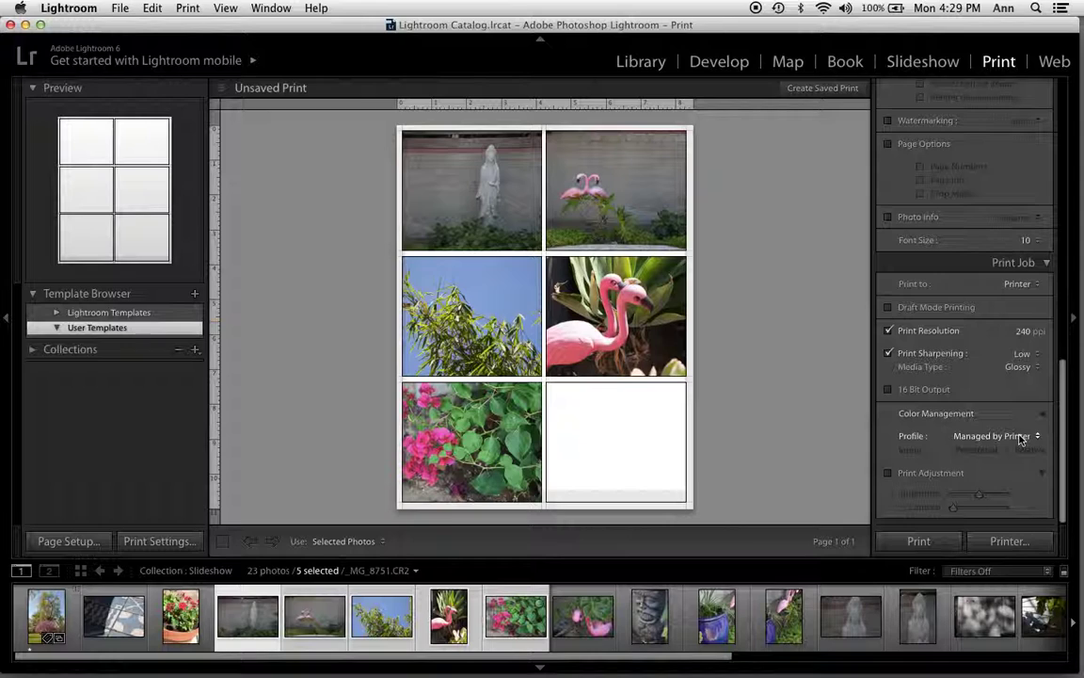
Switch print output to JPEG File and try lowering the JPEG Quality value.
{"action": "left_click", "coordinate": [1039, 284]}
{"action": "left_click", "coordinate": [1033, 295]}
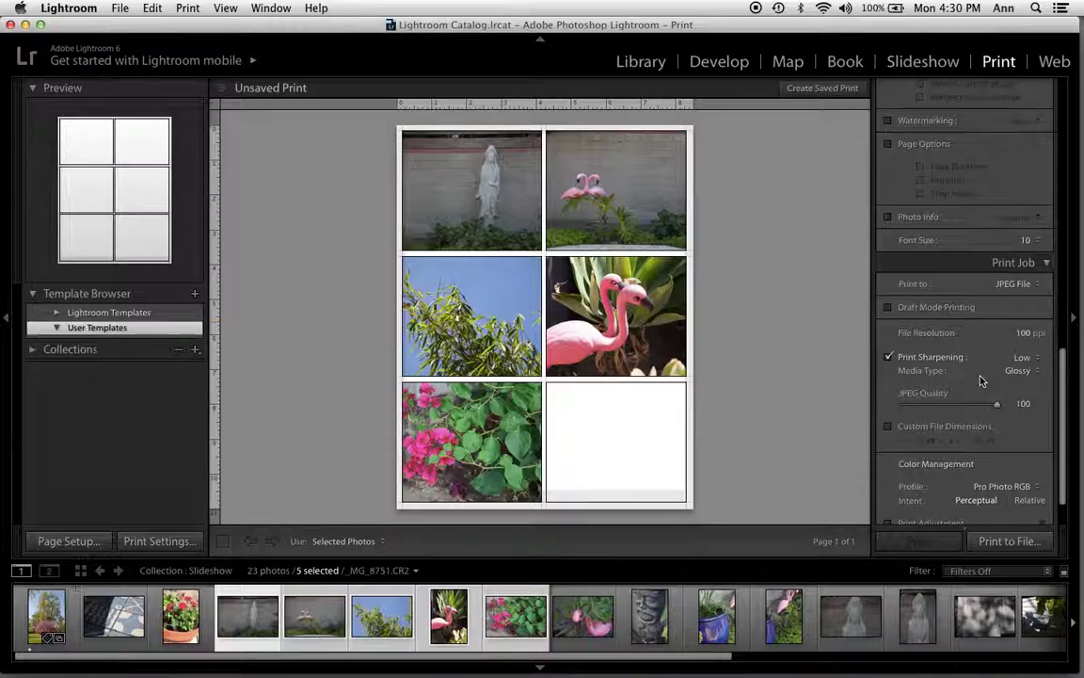
{"action": "scroll", "coordinate": [981, 379], "scroll_direction": "down", "scroll_amount": 3}
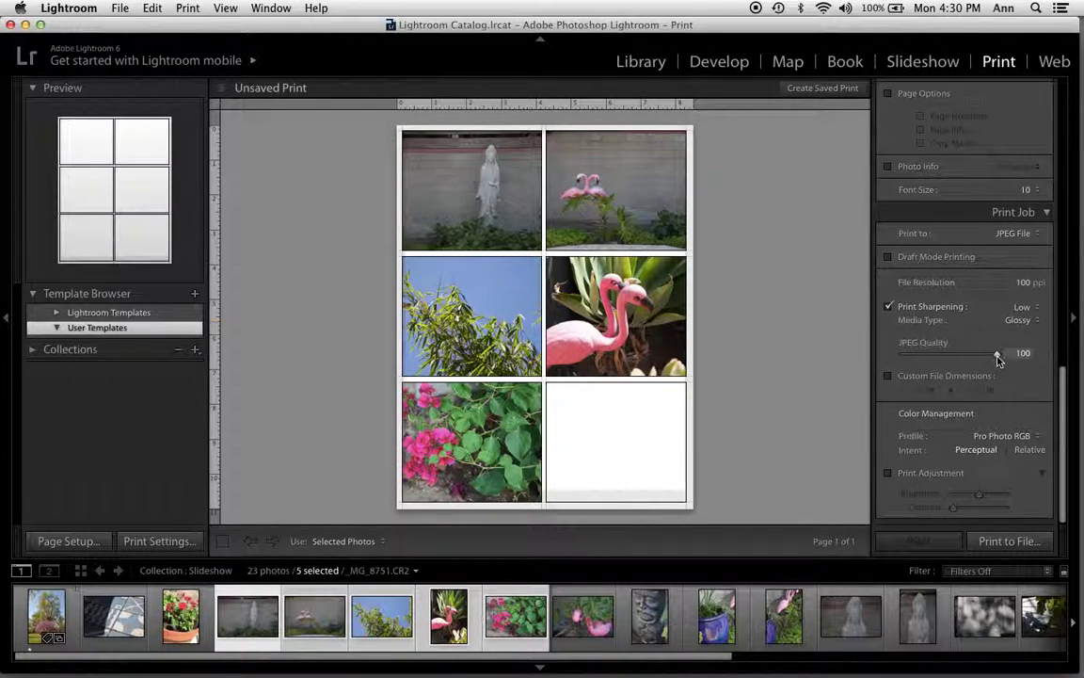
{"action": "mouse_move", "coordinate": [998, 358]}
{"action": "left_mouse_down"}
{"action": "mouse_move", "coordinate": [985, 359]}
{"action": "mouse_move", "coordinate": [997, 356]}
{"action": "left_mouse_up"}
Set the colour profile to sRGB, then send the print job back to Printer.
{"action": "left_click", "coordinate": [1001, 439]}
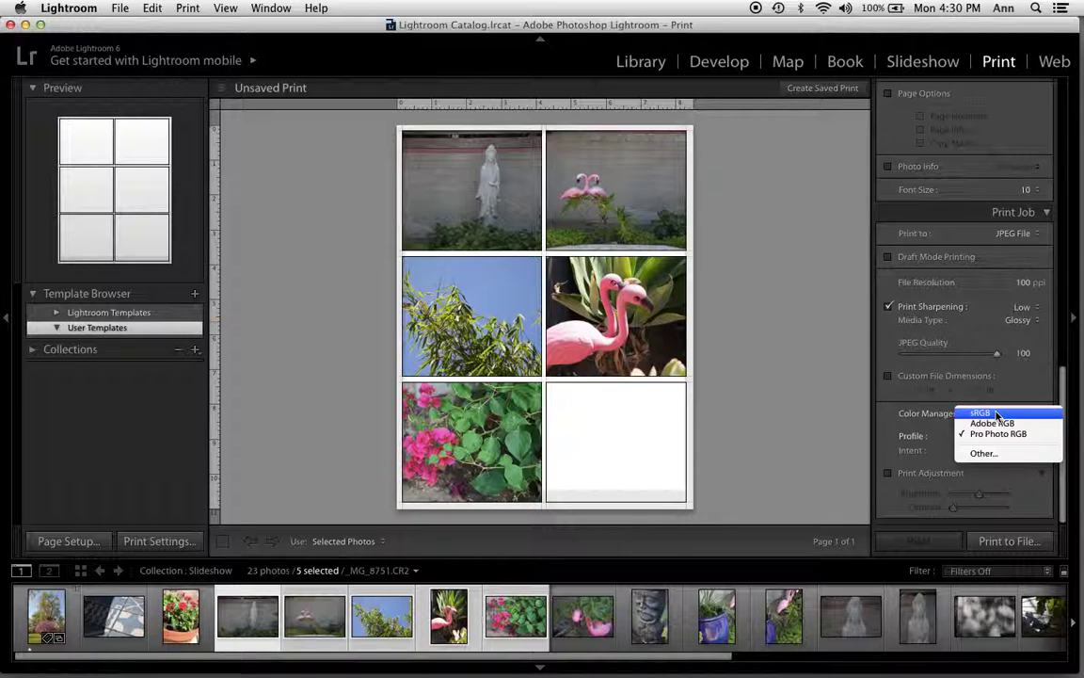
{"action": "left_click", "coordinate": [996, 415]}
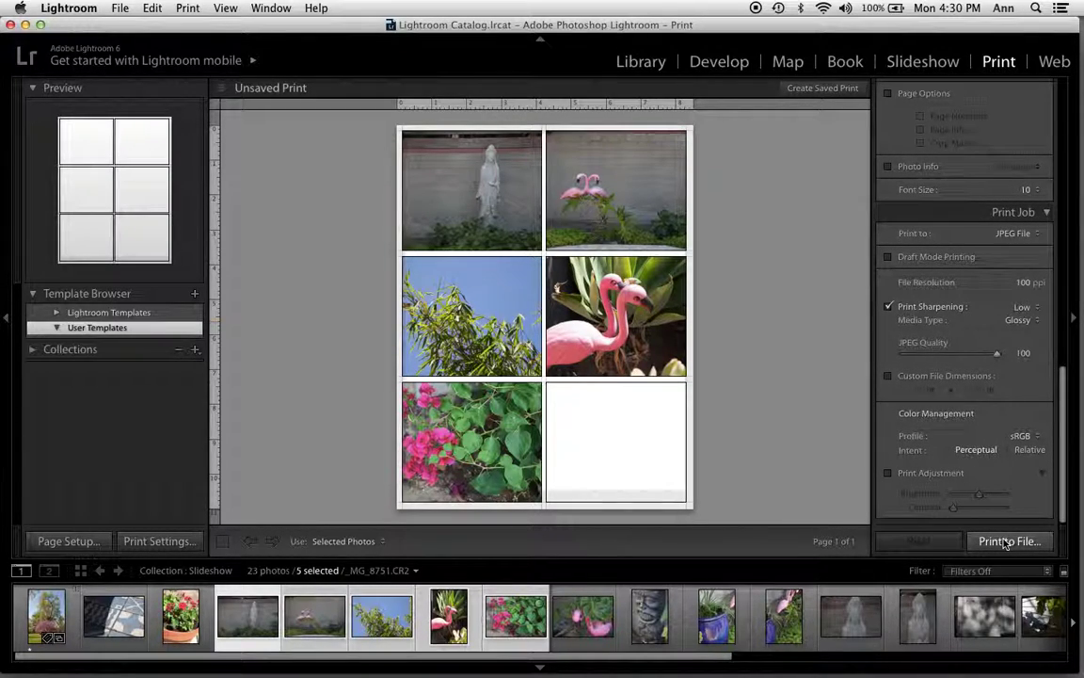
{"action": "left_click", "coordinate": [1024, 234]}
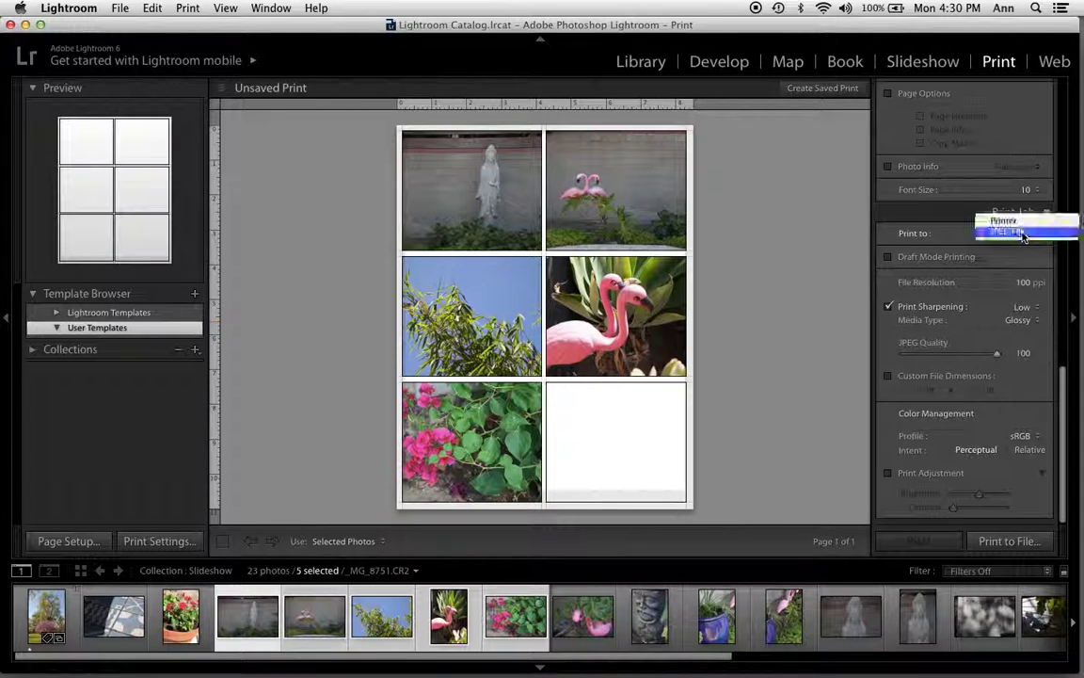
{"action": "left_click", "coordinate": [1003, 220]}
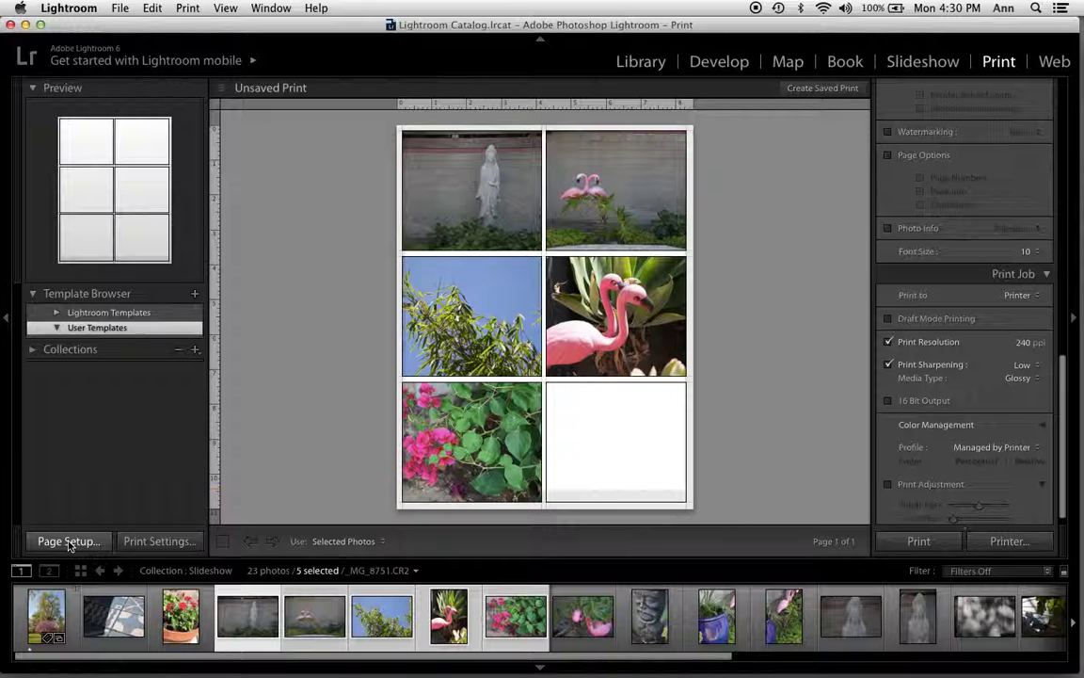
Add a new custom paper size via Page Setup's Manage Custom Sizes.
{"action": "left_click", "coordinate": [69, 543]}
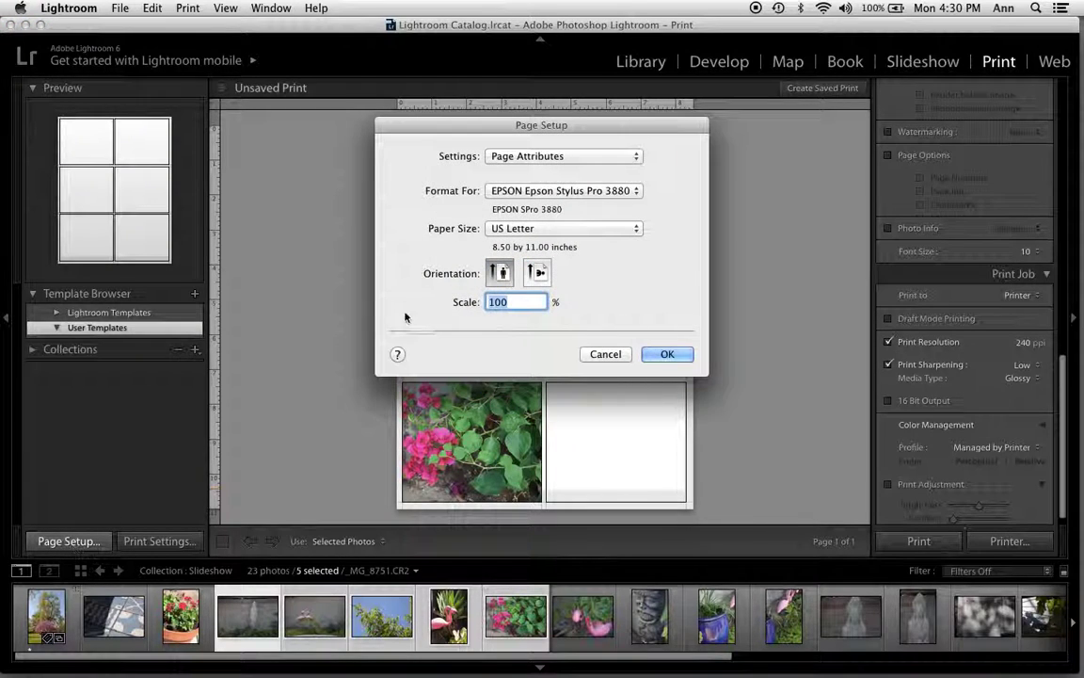
{"action": "left_click", "coordinate": [636, 231]}
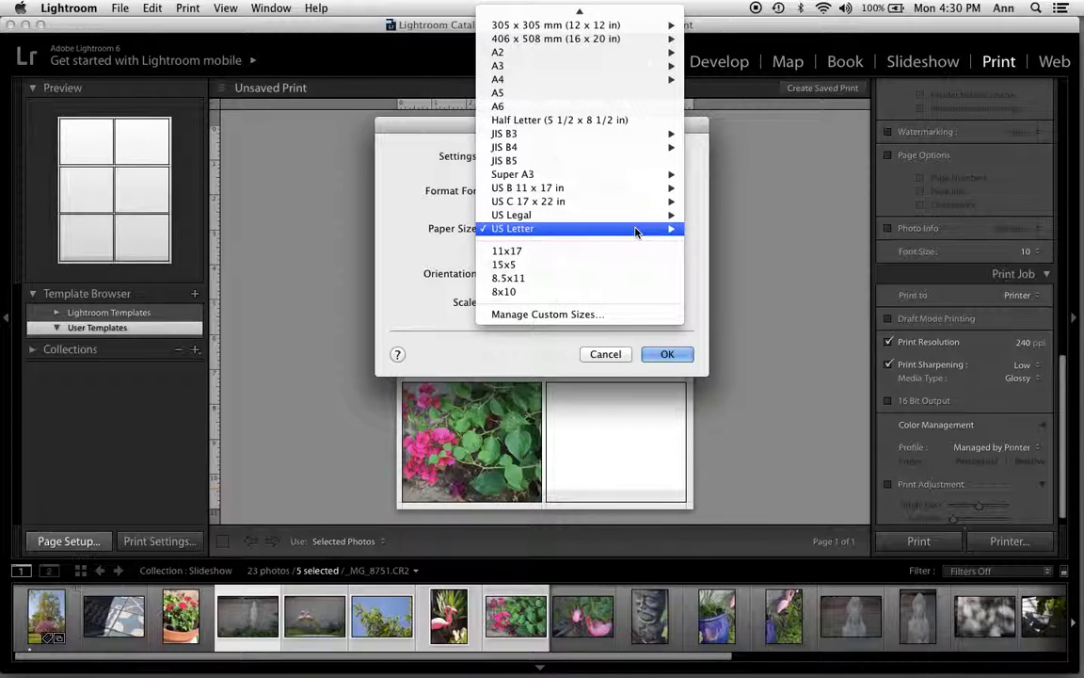
{"action": "left_click", "coordinate": [612, 314]}
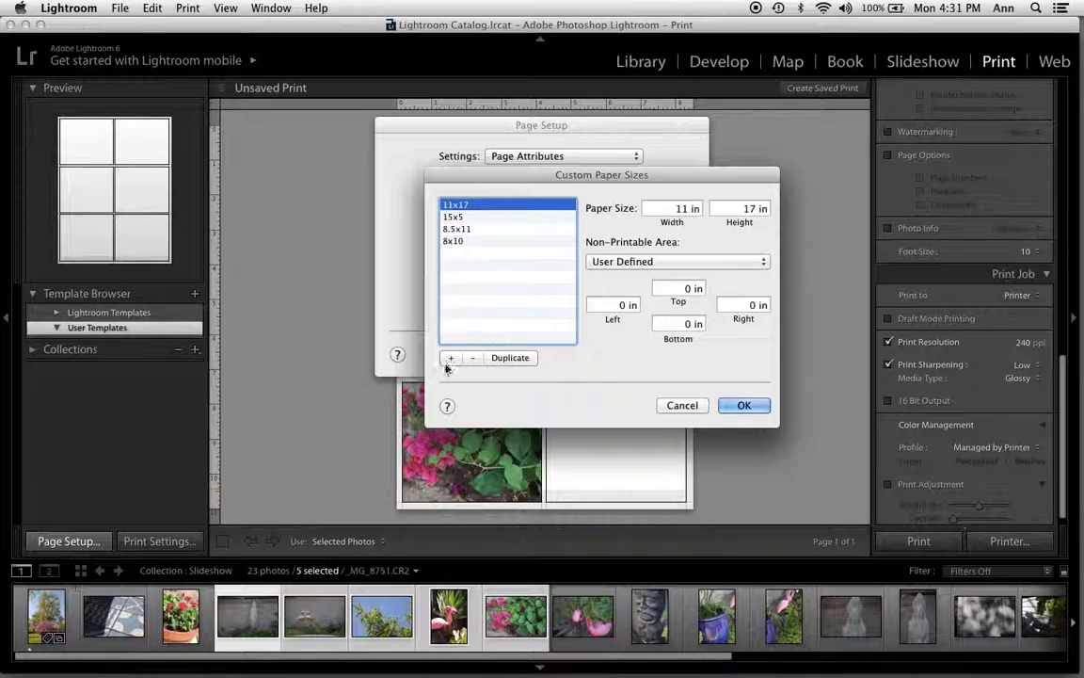
{"action": "left_click", "coordinate": [450, 358]}
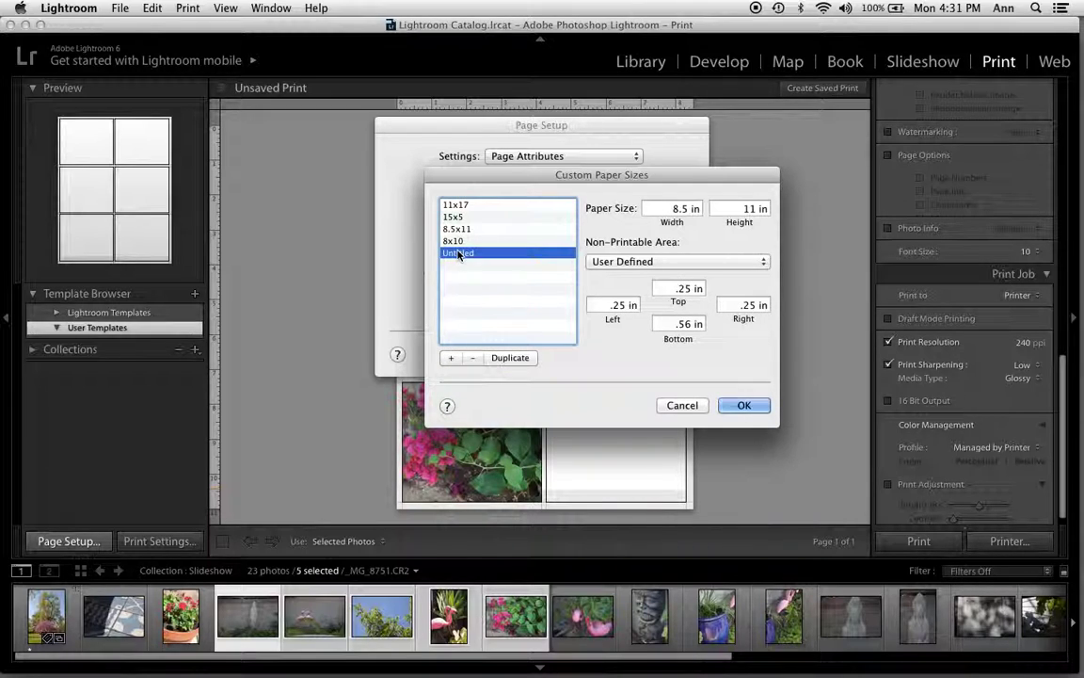
Name the custom size 5x7 with a 5 in width and 7 in height.
{"action": "double_click", "coordinate": [458, 254]}
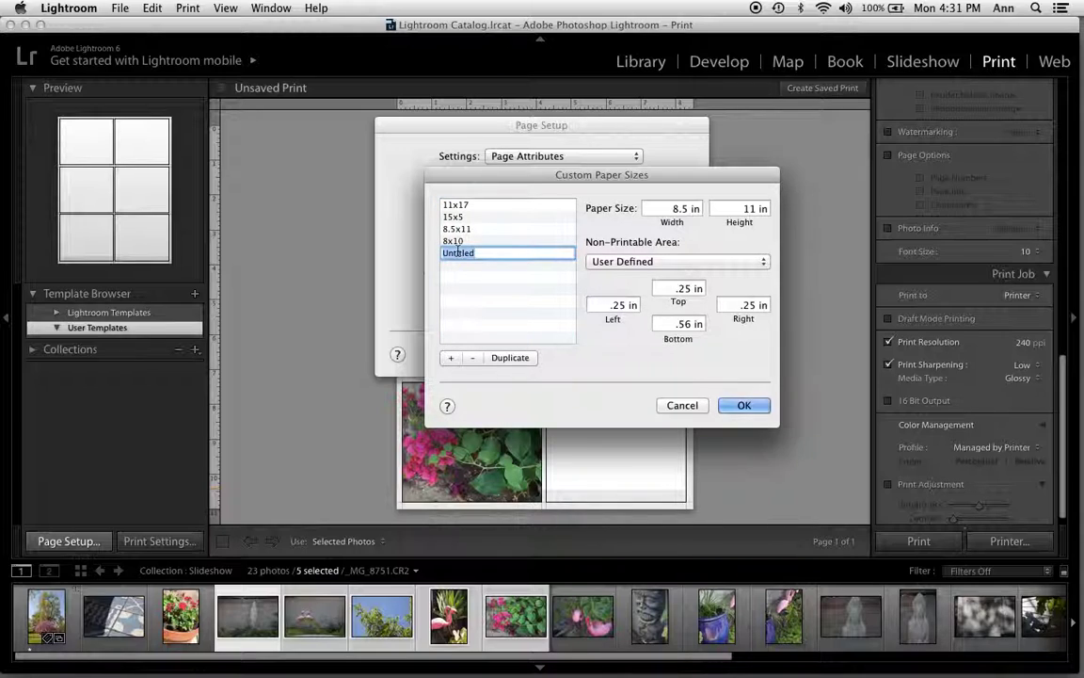
{"action": "type", "text": "5x"}
{"action": "type", "text": "7"}
{"action": "left_click", "coordinate": [671, 209]}
{"action": "left_click_drag", "start_coordinate": [669, 209], "coordinate": [705, 208]}
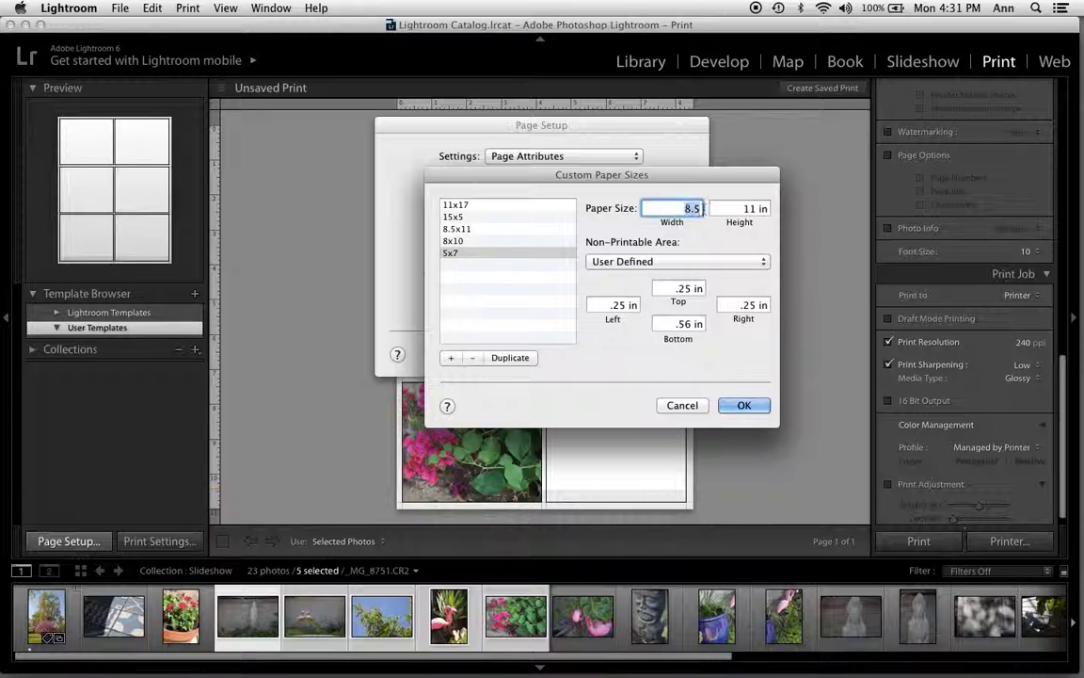
{"action": "type", "text": "5"}
{"action": "key", "text": "Tab"}
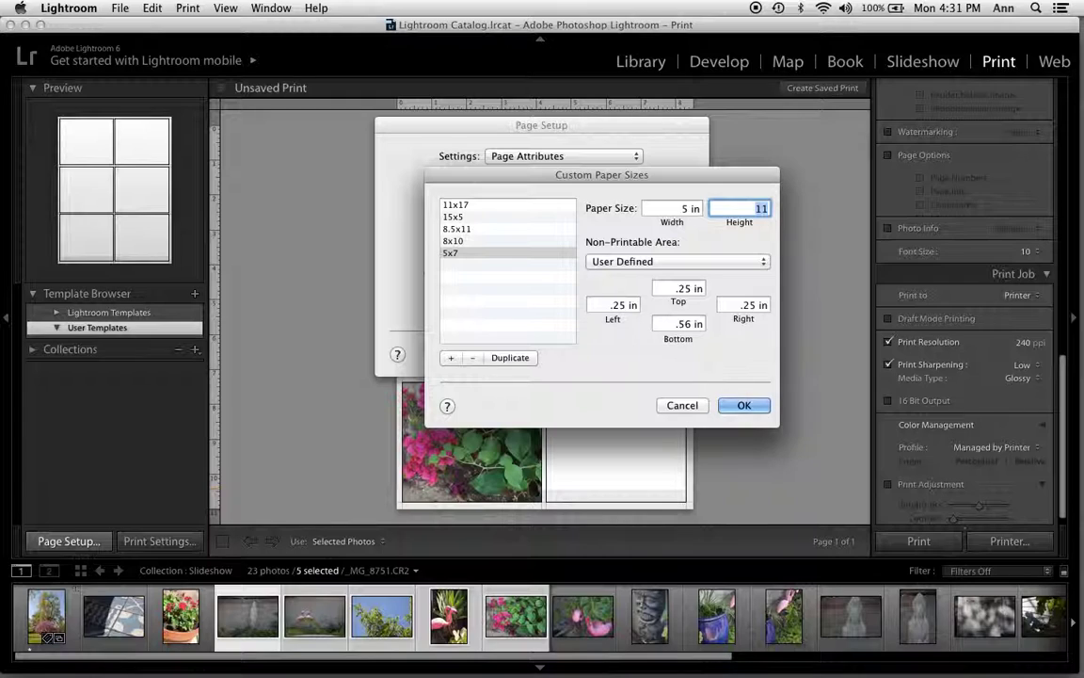
{"action": "type", "text": "7"}
{"action": "key", "text": "Tab"}
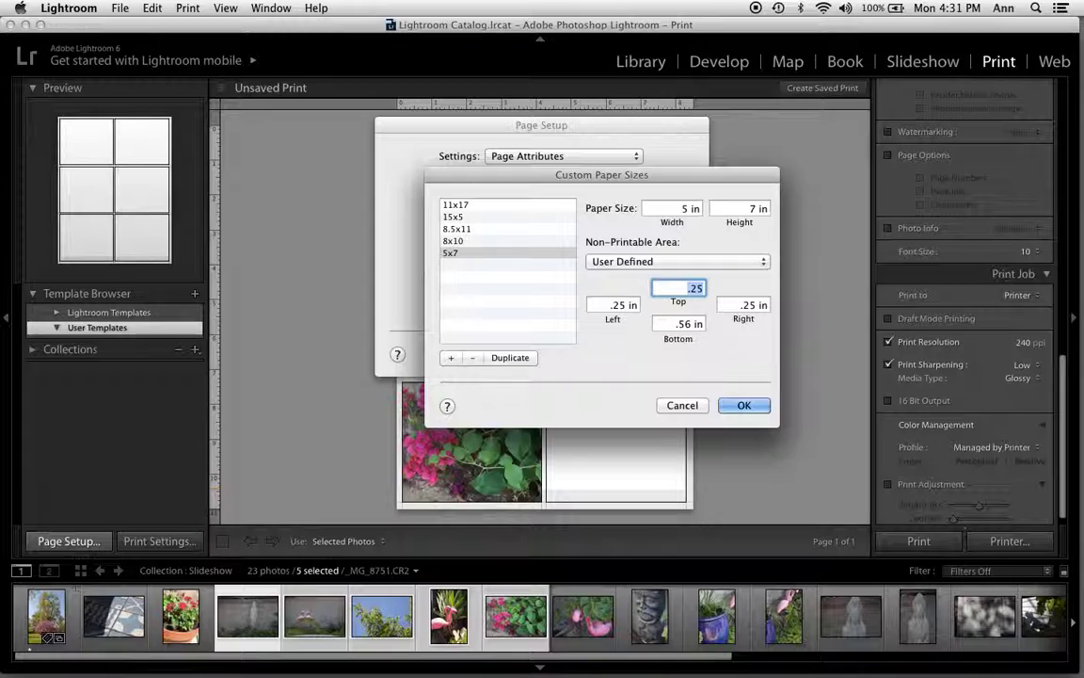
Set the top, left, right and bottom non-printable margins all to 0.
{"action": "type", "text": "0"}
{"action": "key", "text": "Tab"}
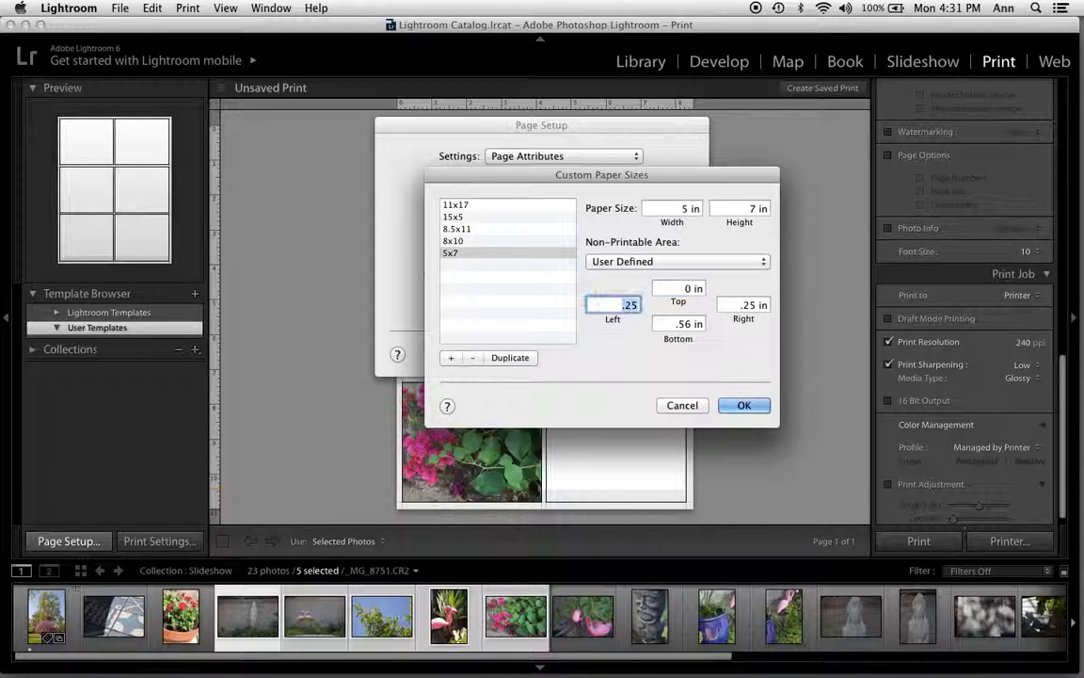
{"action": "type", "text": "0"}
{"action": "key", "text": "Tab"}
{"action": "type", "text": "0"}
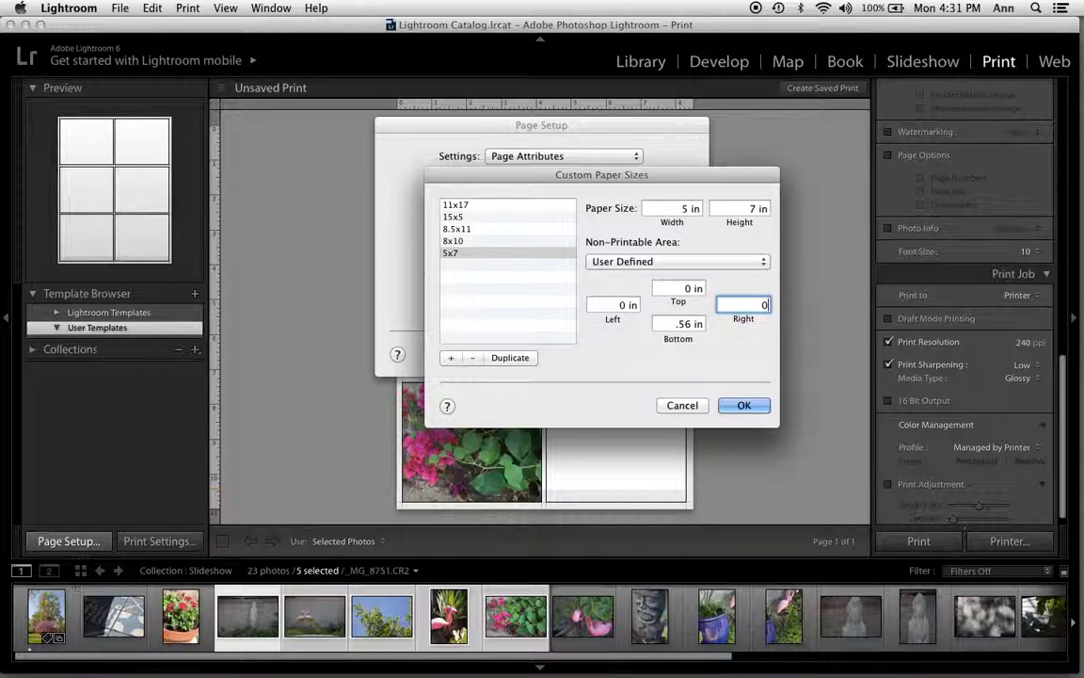
{"action": "key", "text": "Tab"}
{"action": "type", "text": "0"}
{"action": "key", "text": "Tab"}
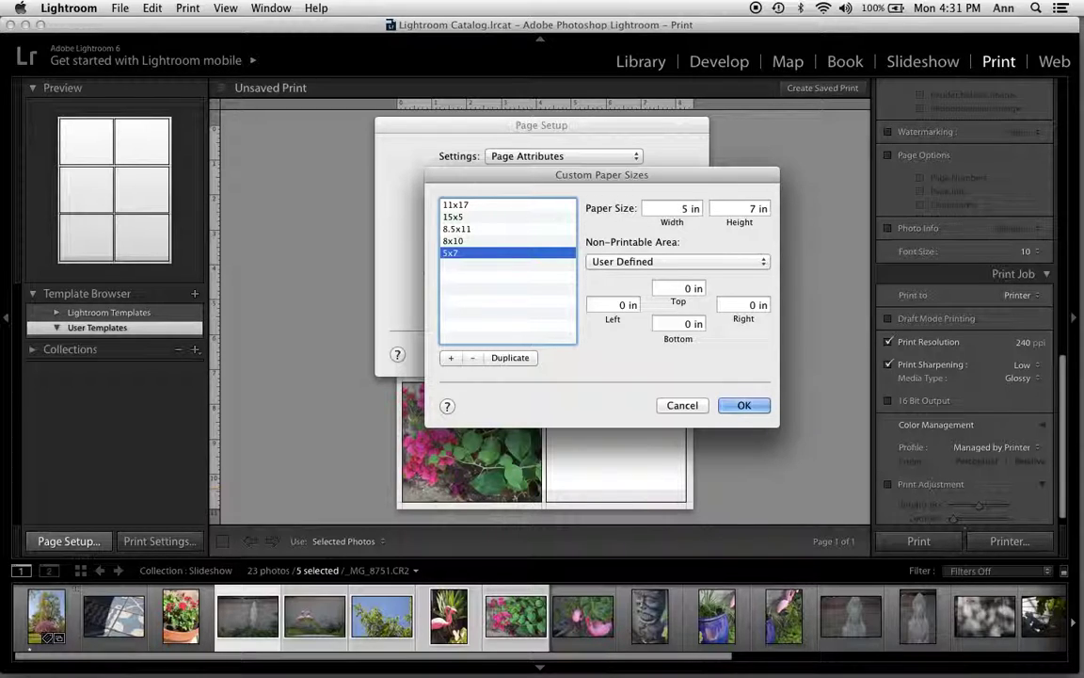
Confirm the 5x7 custom size and Page Setup so the grid redraws on 5×7-inch paper.
{"action": "left_click", "coordinate": [749, 404]}
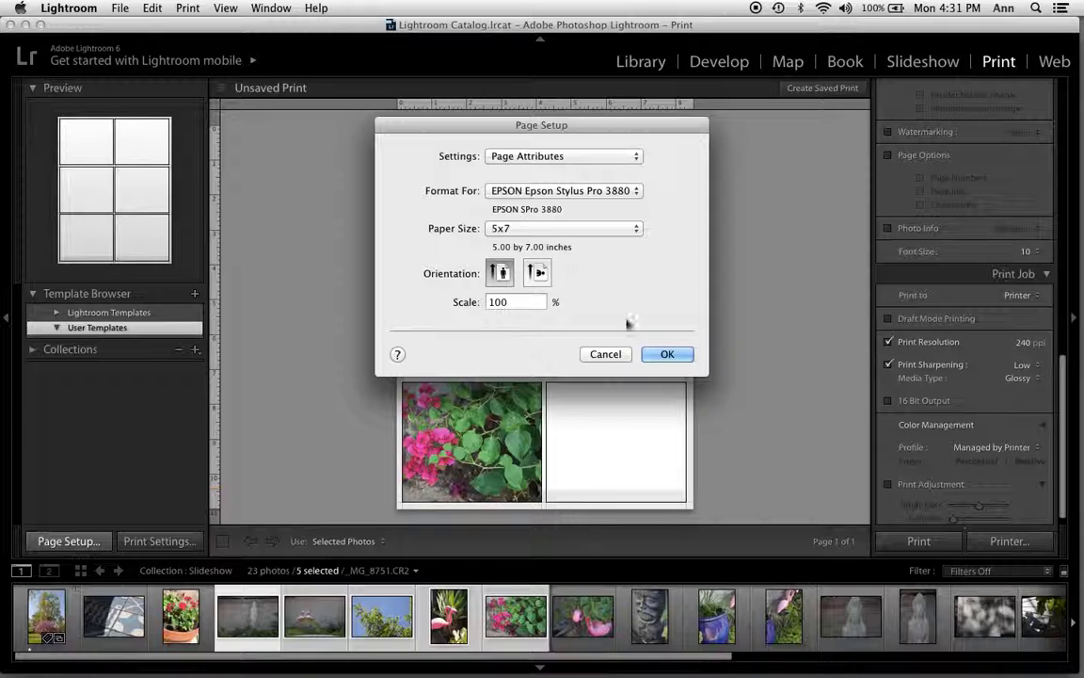
{"action": "left_click", "coordinate": [661, 354]}
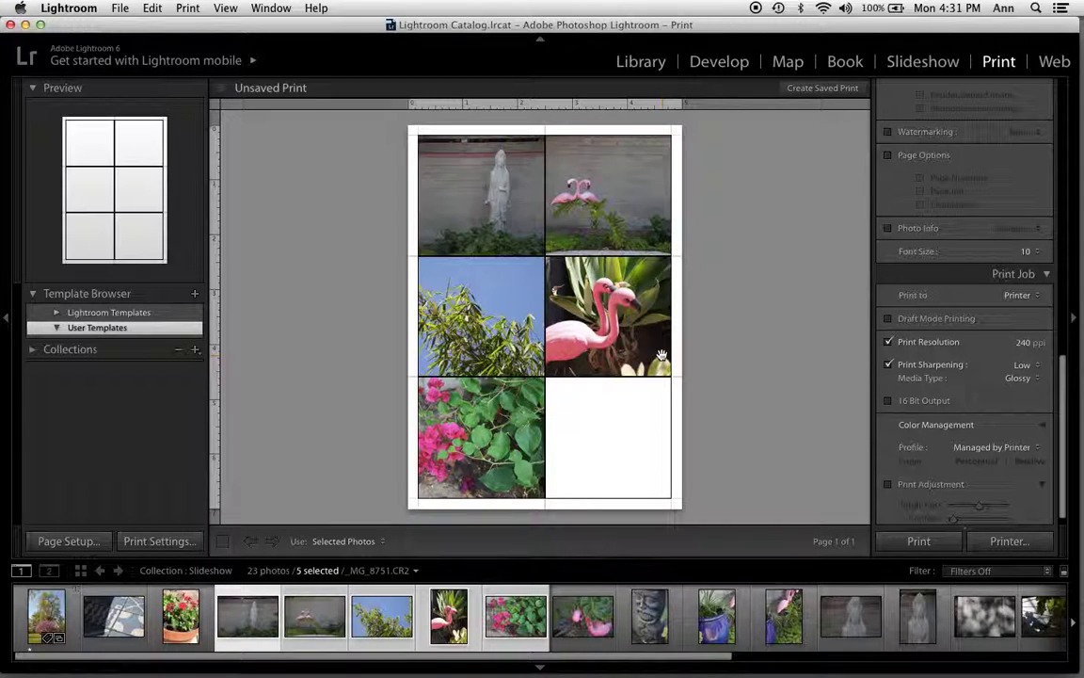